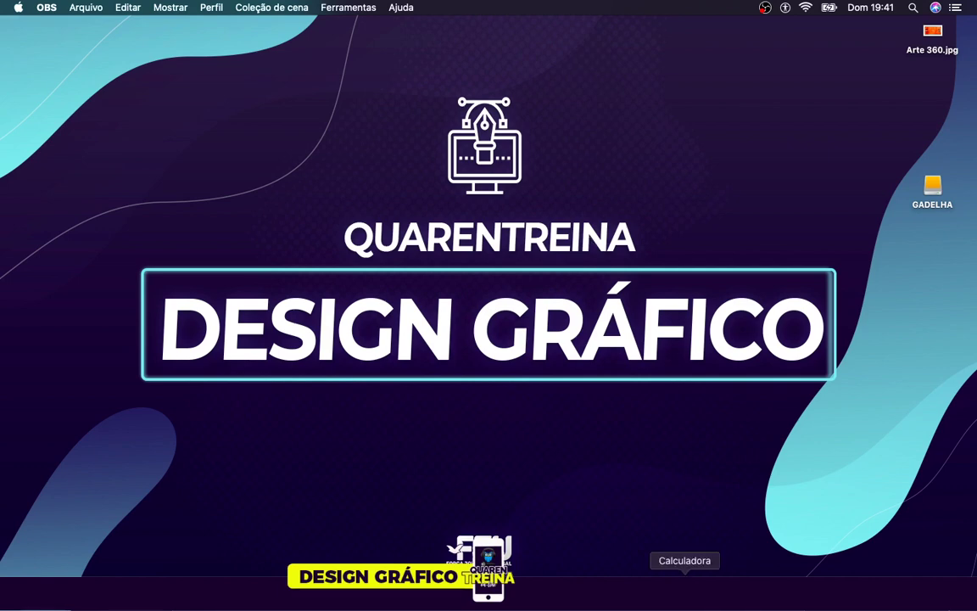
pyautogui.click(641, 595)
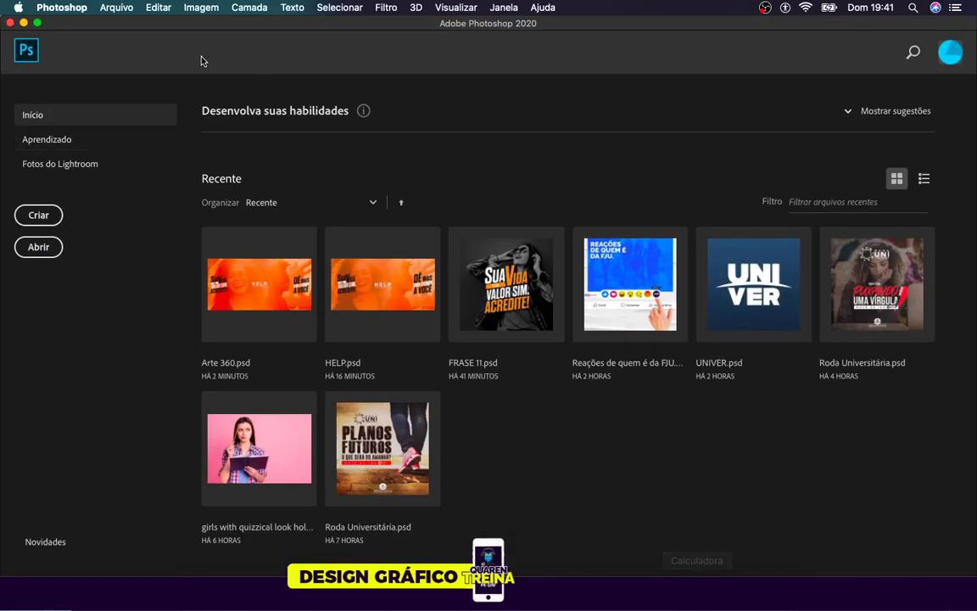
pyautogui.click(120, 9)
pyautogui.click(123, 23)
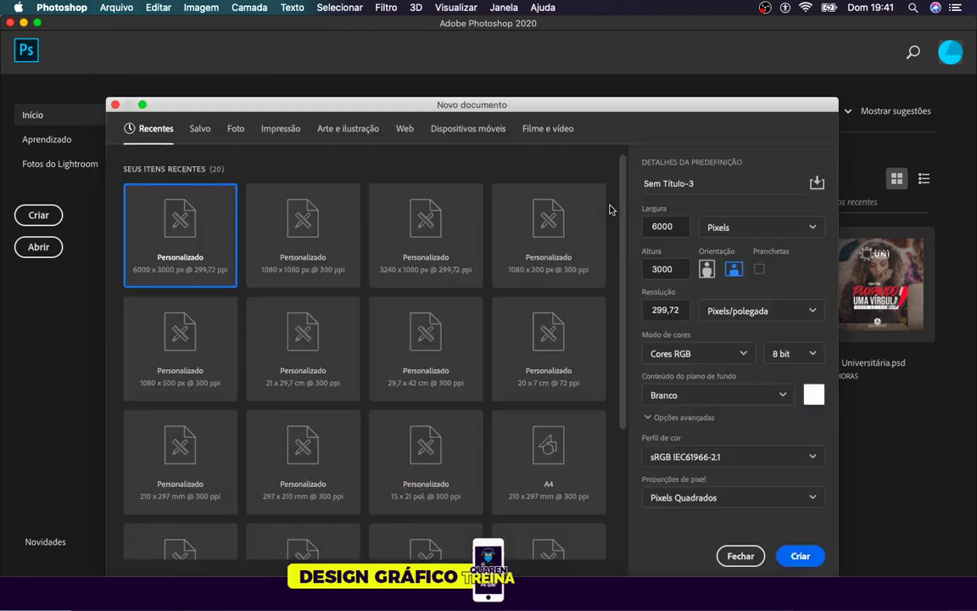
pyautogui.click(427, 226)
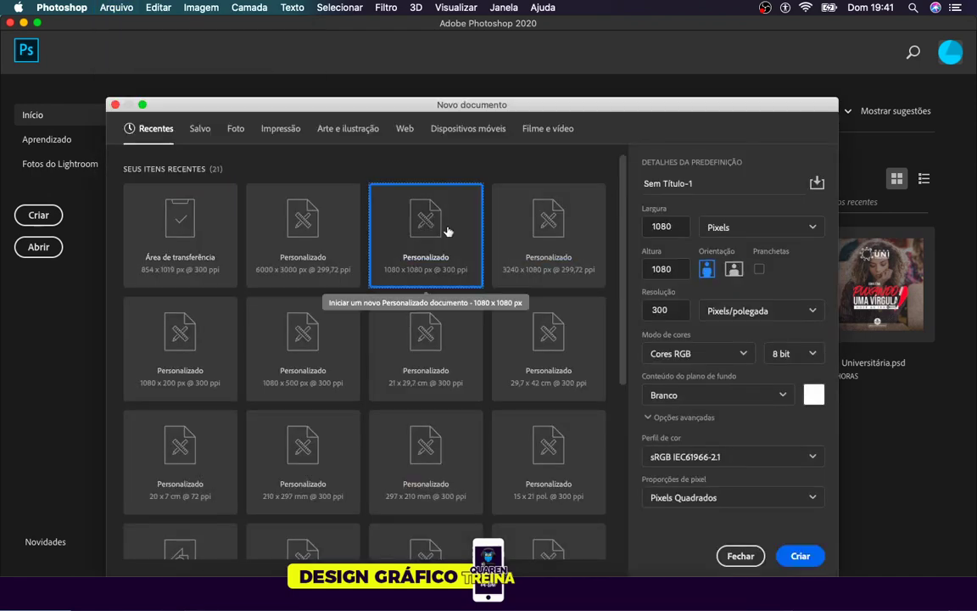
pyautogui.click(706, 183)
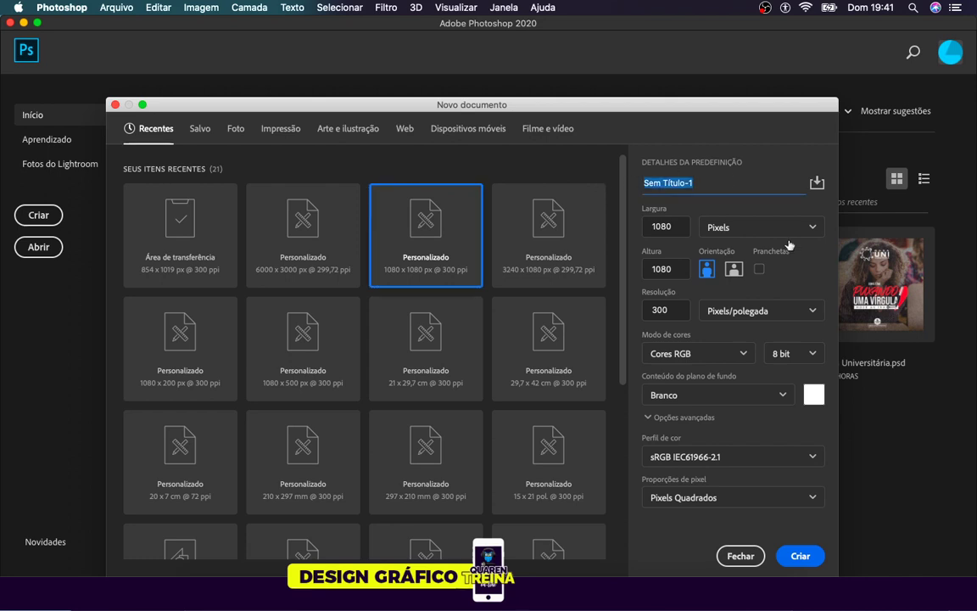
pyautogui.click(740, 556)
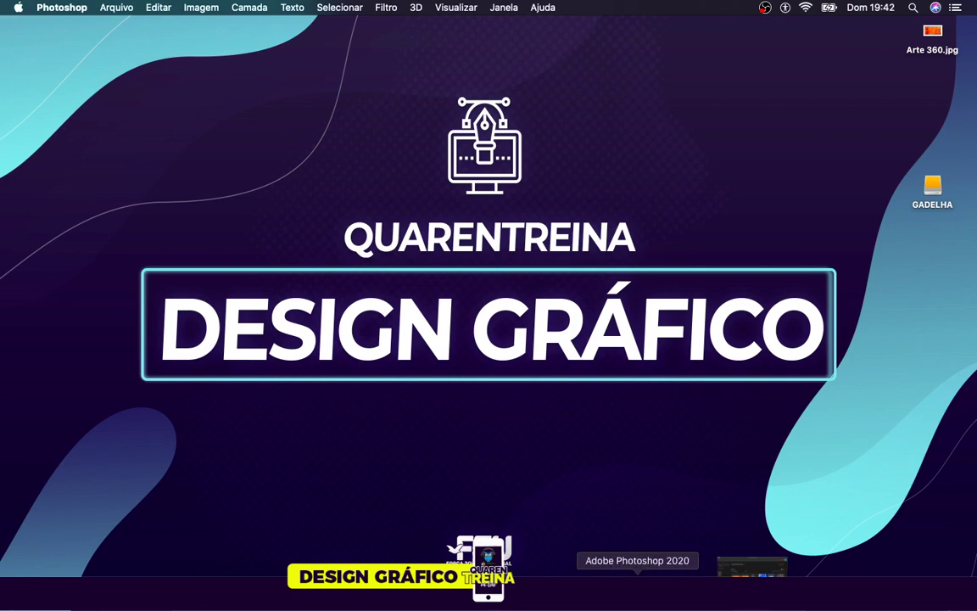
# Switch to Photoshop and create a 1080 x 1080 px, 300 ppi document named Vetorização from the recent presets.
pyautogui.click(632, 594)
pyautogui.click(109, 8)
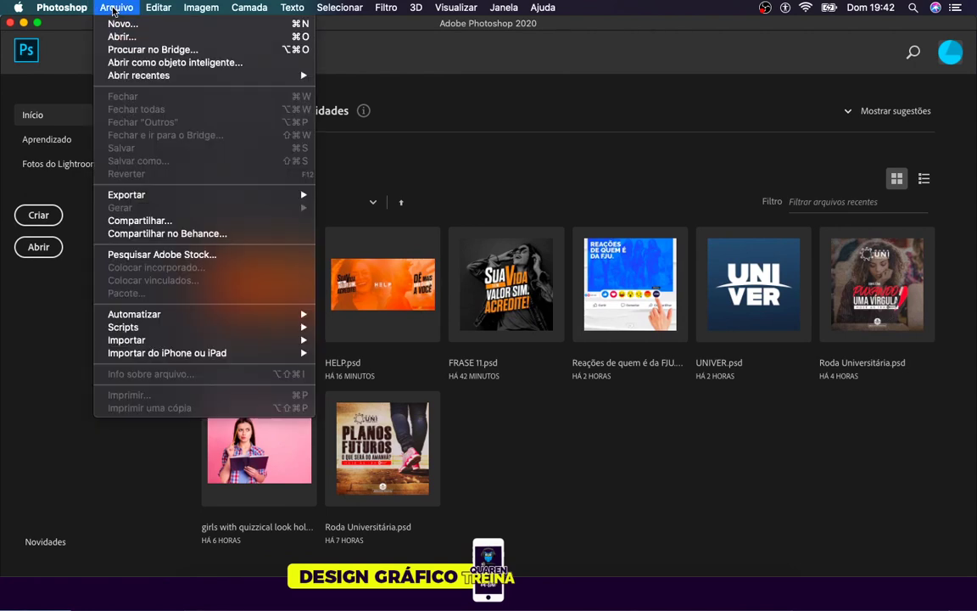
pyautogui.click(122, 23)
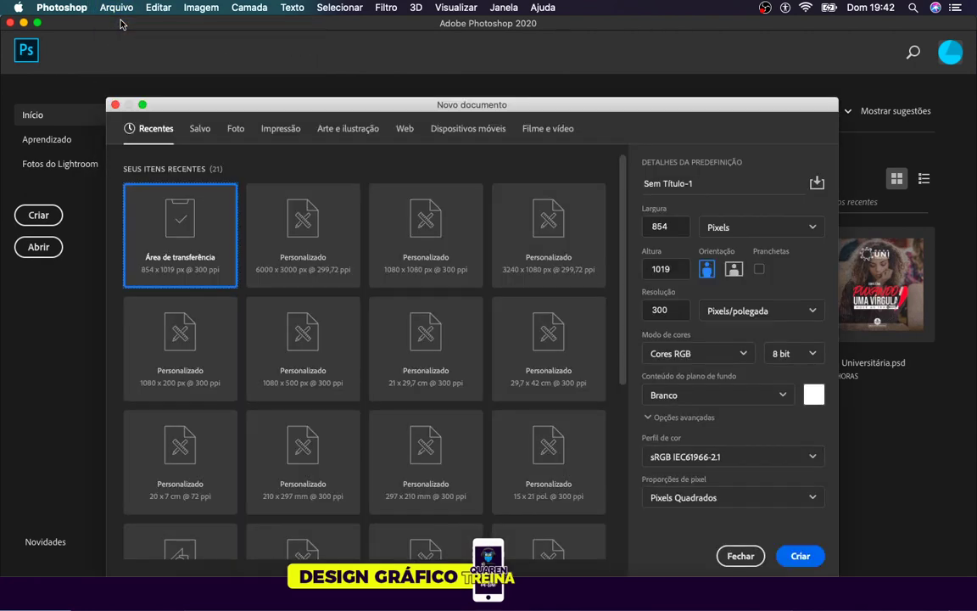
pyautogui.click(434, 251)
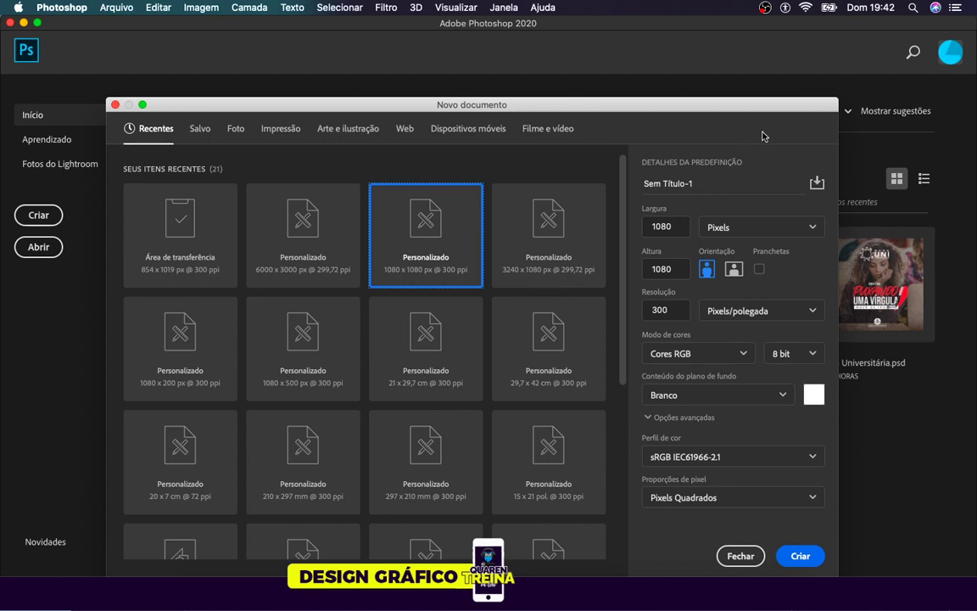
pyautogui.click(675, 182)
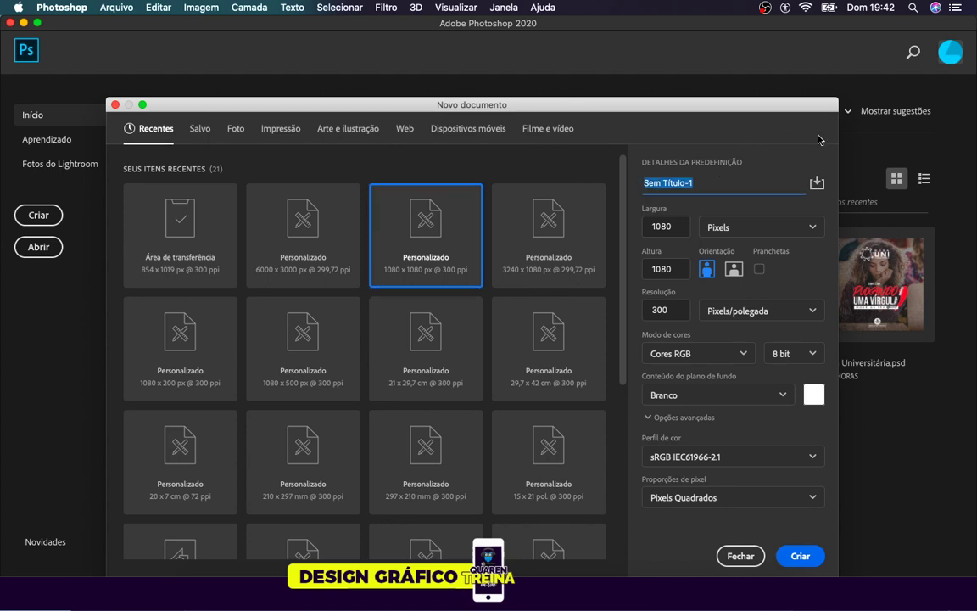
pyautogui.write('V')
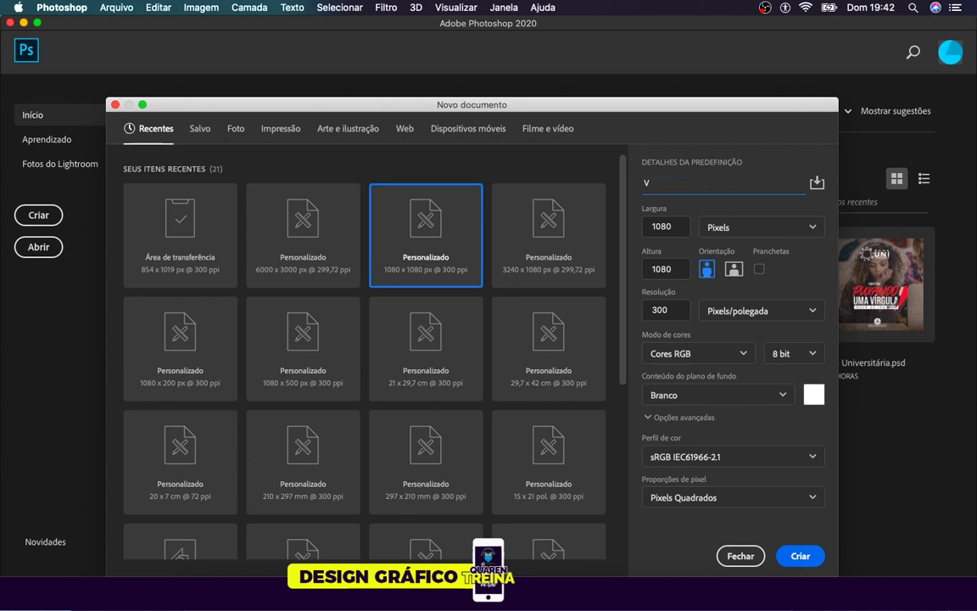
pyautogui.write('etorizaça')
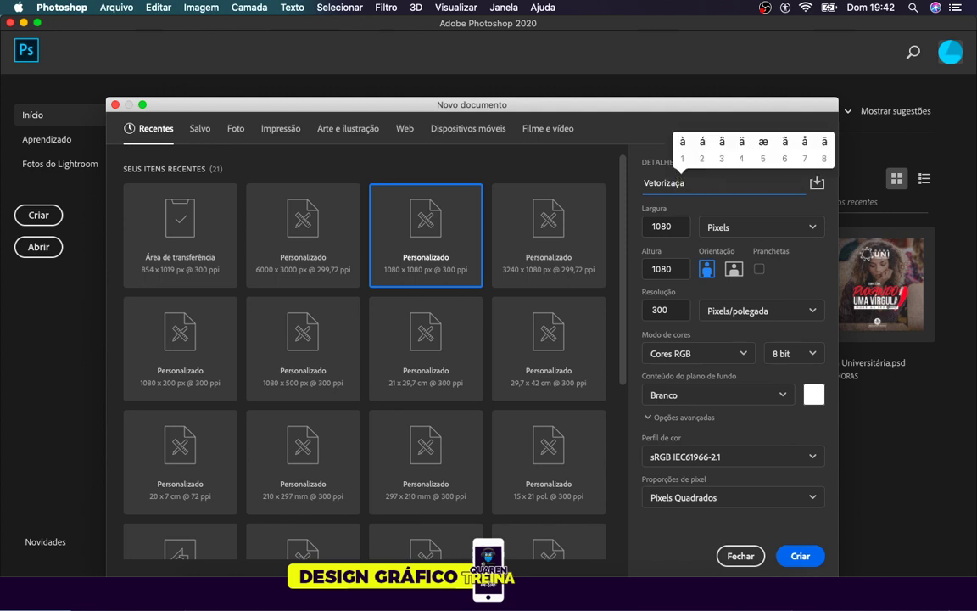
pyautogui.write('6o')
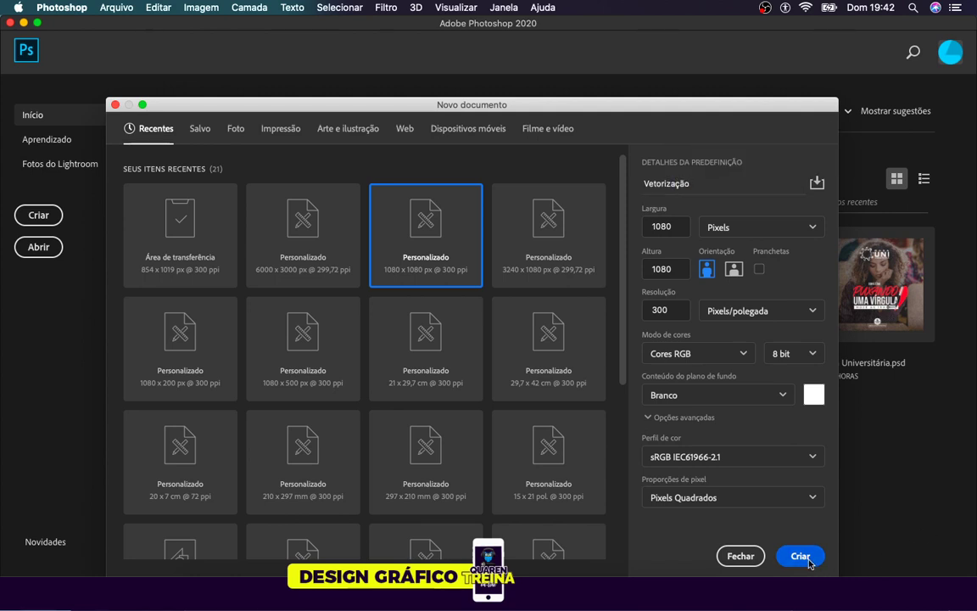
pyautogui.click(801, 559)
# Try to place the PNG image from the Downloads folder as an embedded object in the document.
pyautogui.click(114, 7)
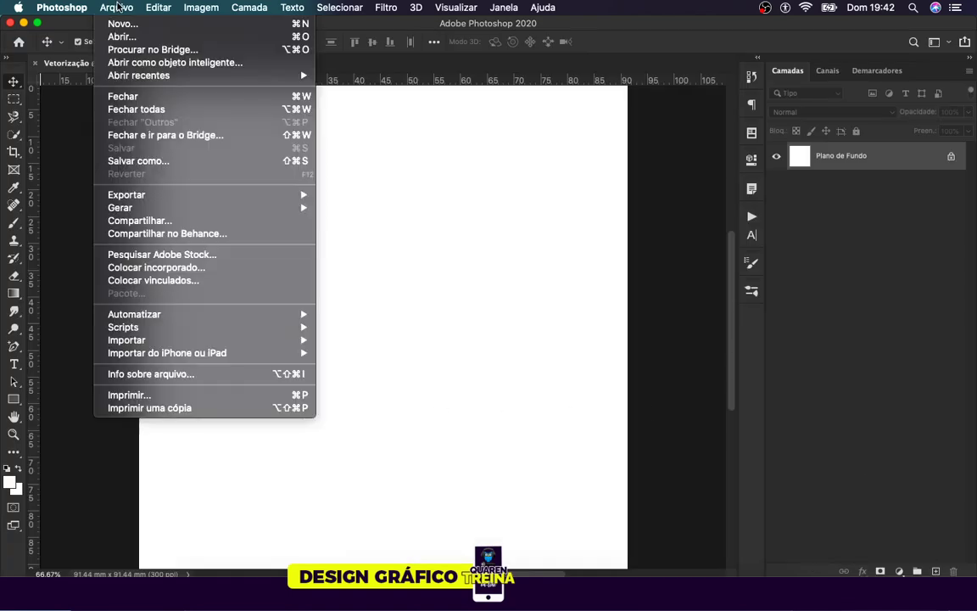
pyautogui.click(177, 267)
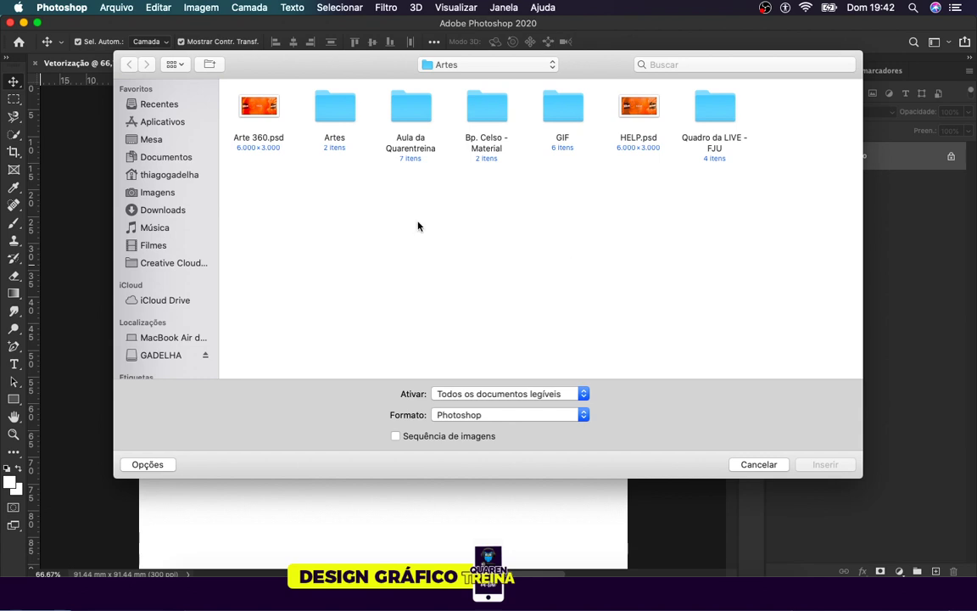
pyautogui.click(198, 215)
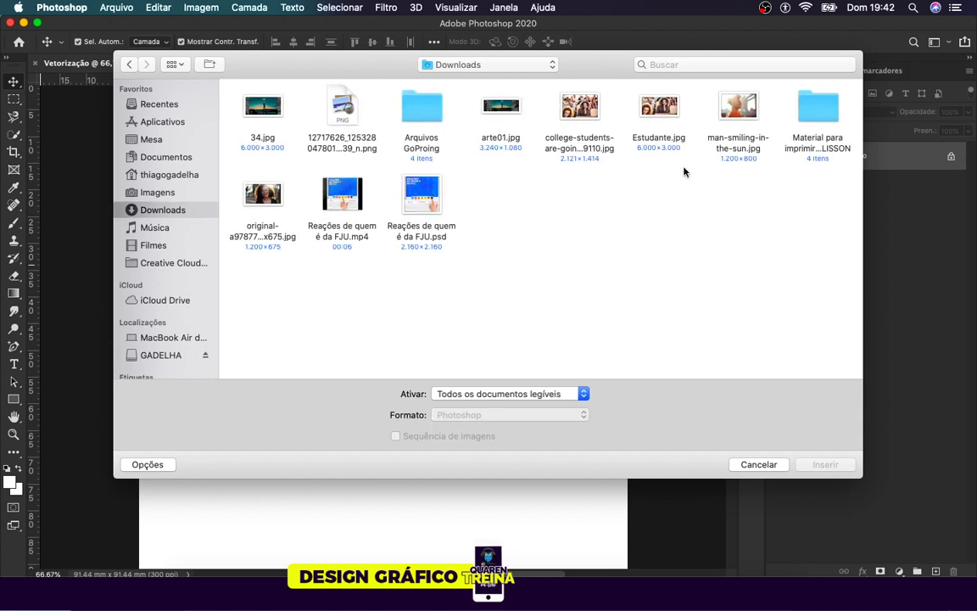
pyautogui.doubleClick(343, 117)
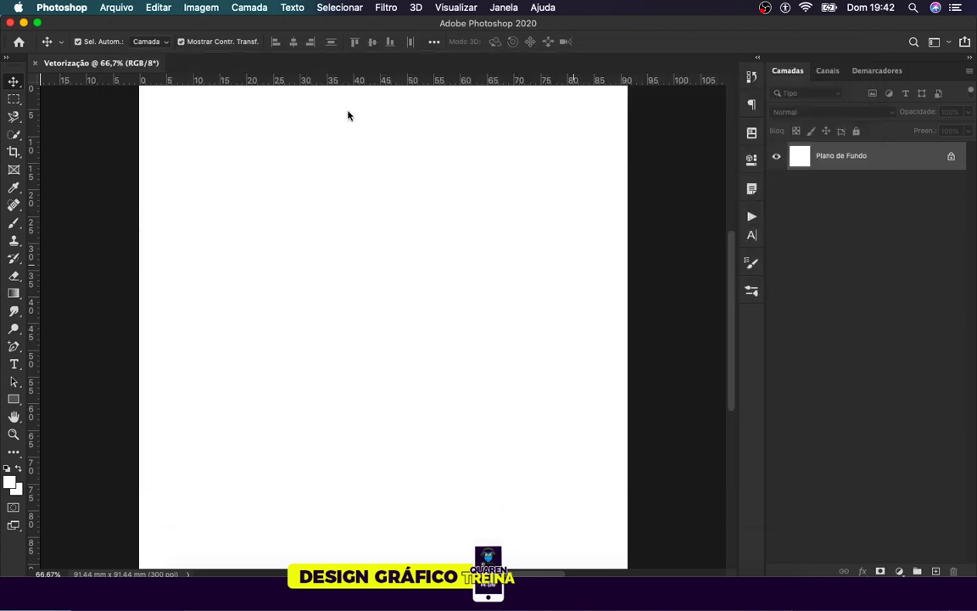
pyautogui.click(634, 217)
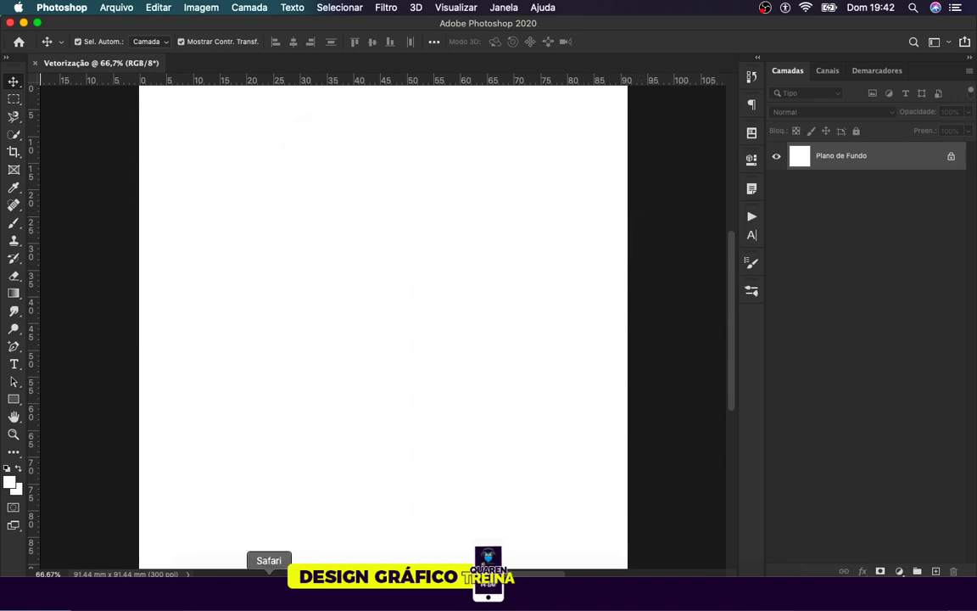
# Switch to Safari, search Facebook for igreja universal and open the profile photo of the Igreja Universal page.
pyautogui.click(268, 593)
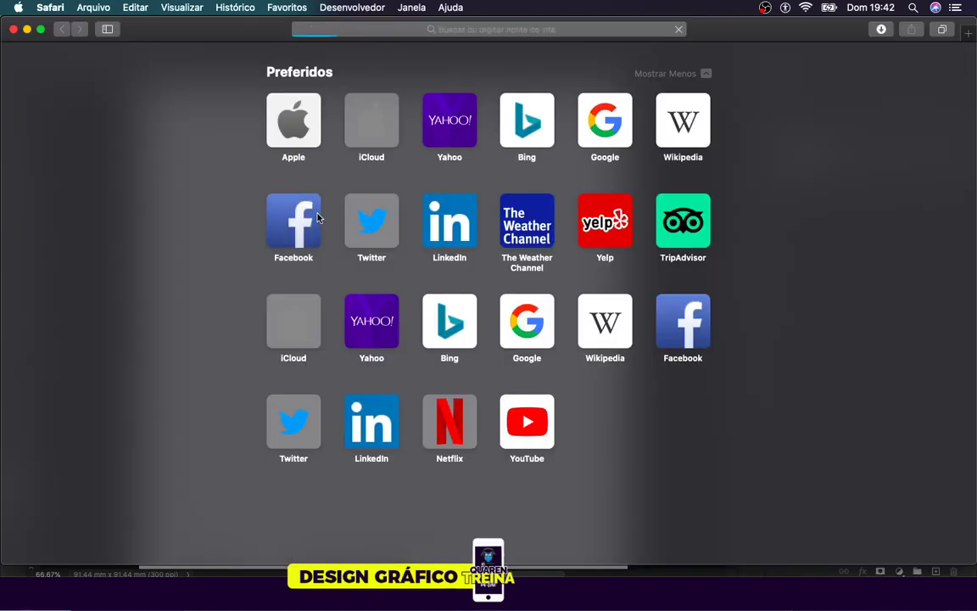
pyautogui.click(318, 219)
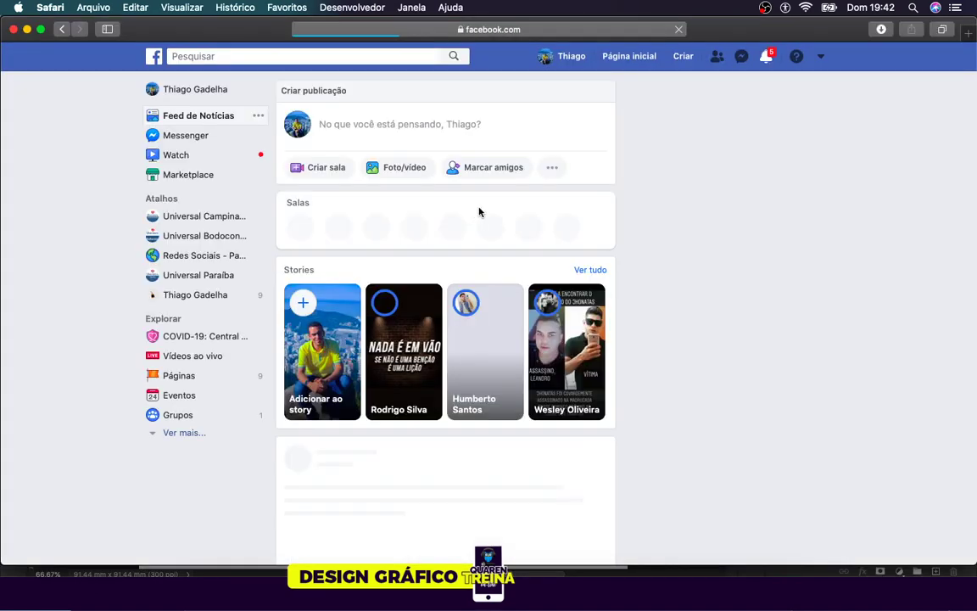
pyautogui.click(384, 56)
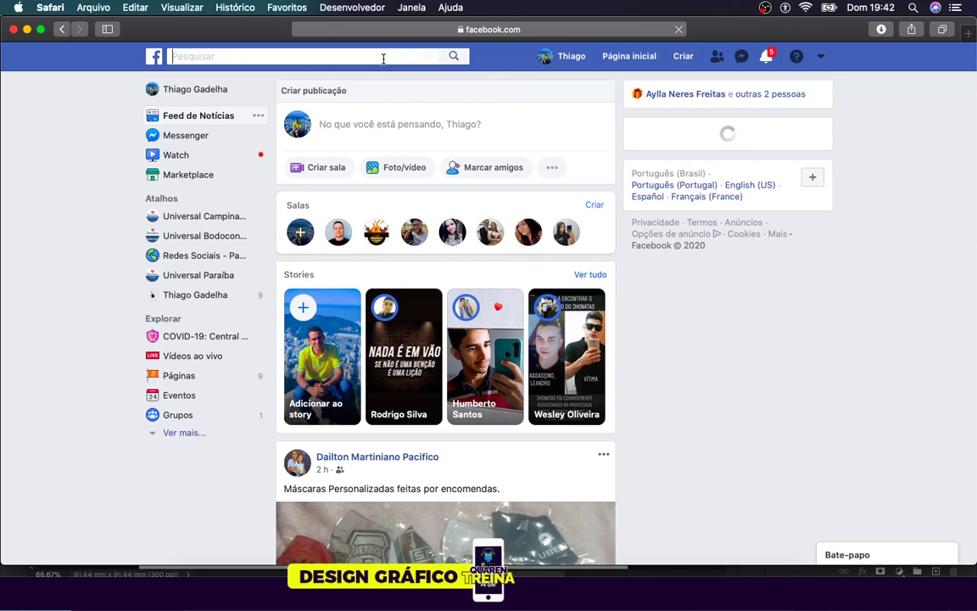
pyautogui.write('igreja')
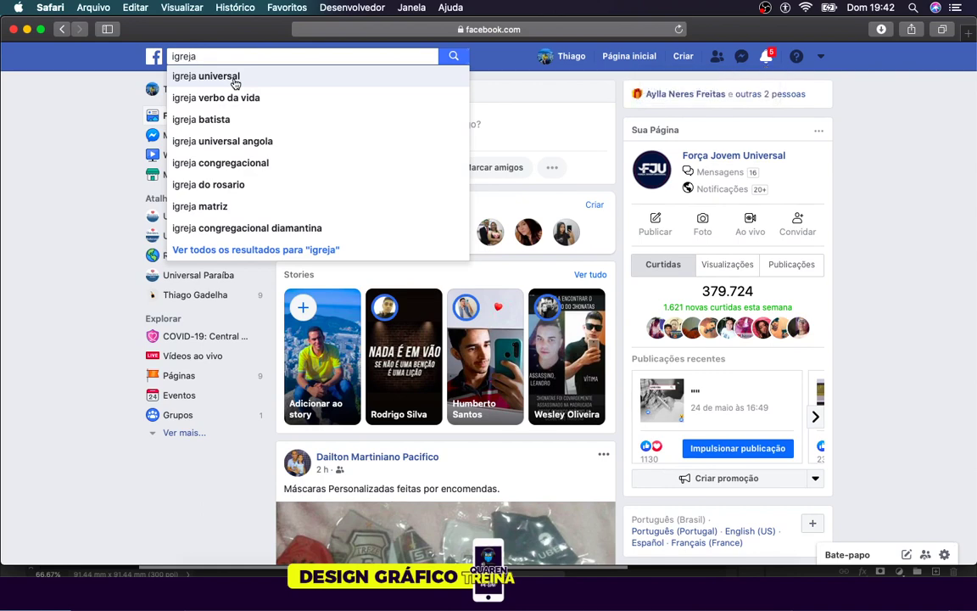
pyautogui.click(234, 81)
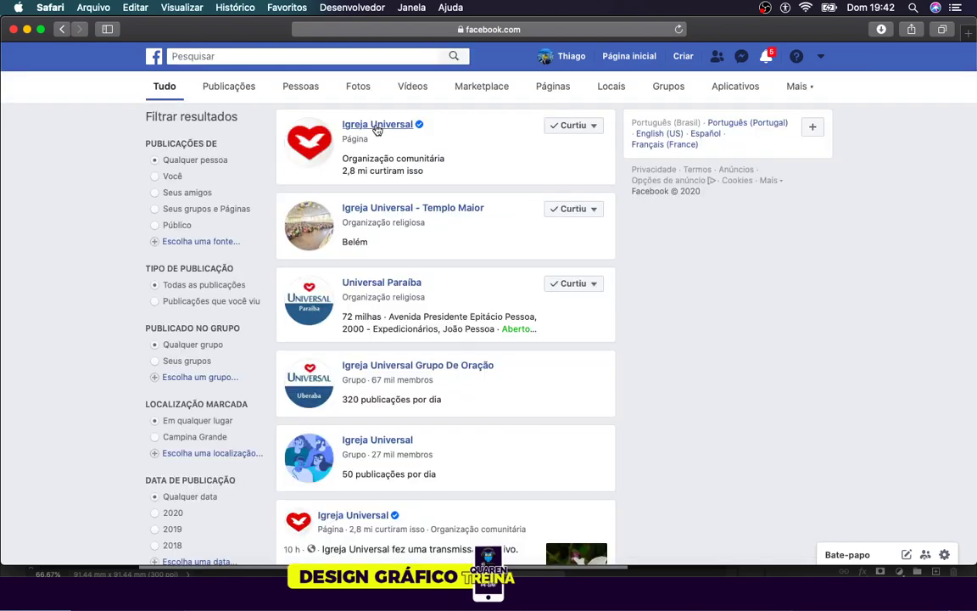
pyautogui.click(377, 127)
pyautogui.click(236, 148)
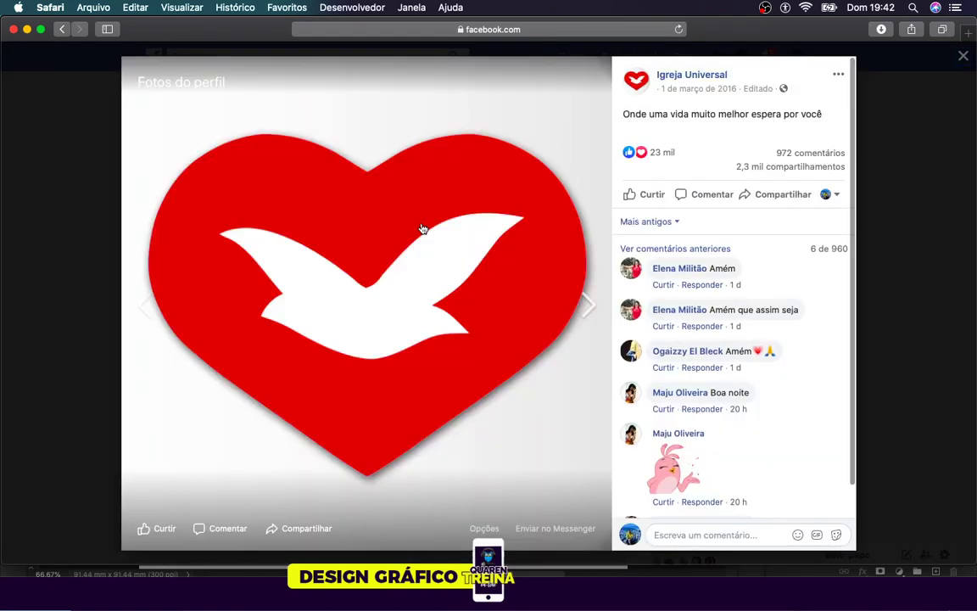
# Save the heart-and-dove logo image to the Downloads folder, replacing the existing PNG file.
pyautogui.rightClick(422, 227)
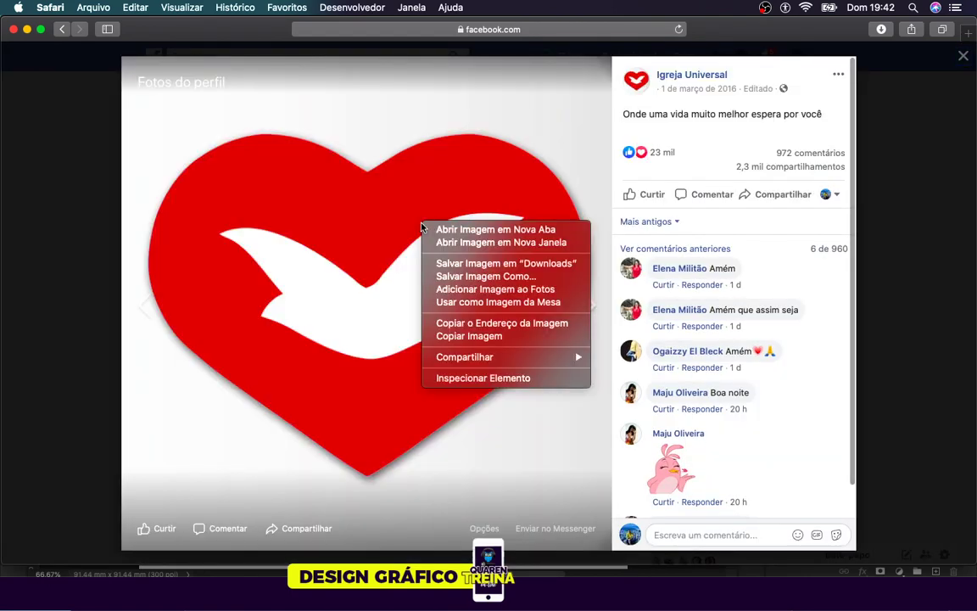
pyautogui.click(455, 277)
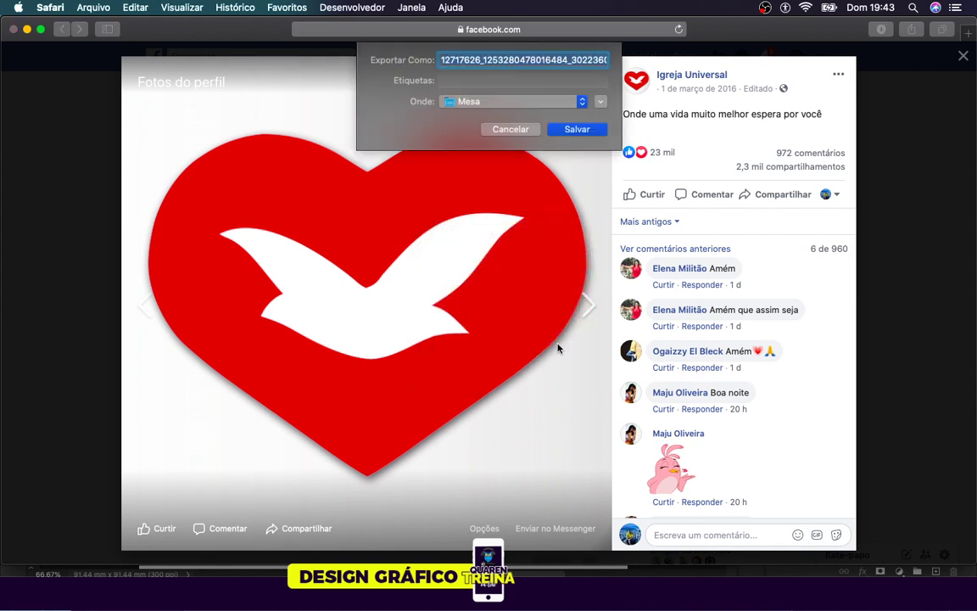
pyautogui.click(601, 102)
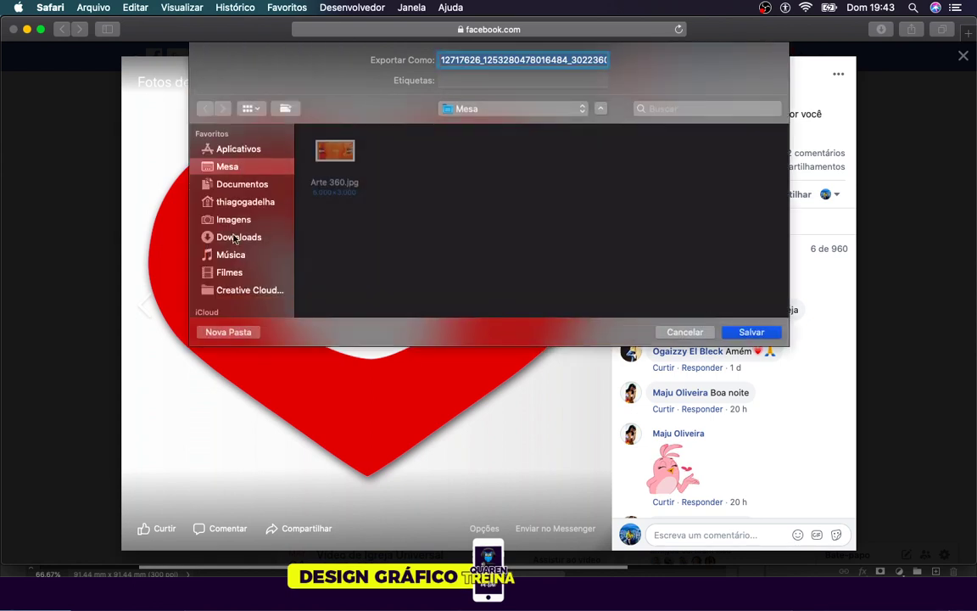
pyautogui.click(235, 238)
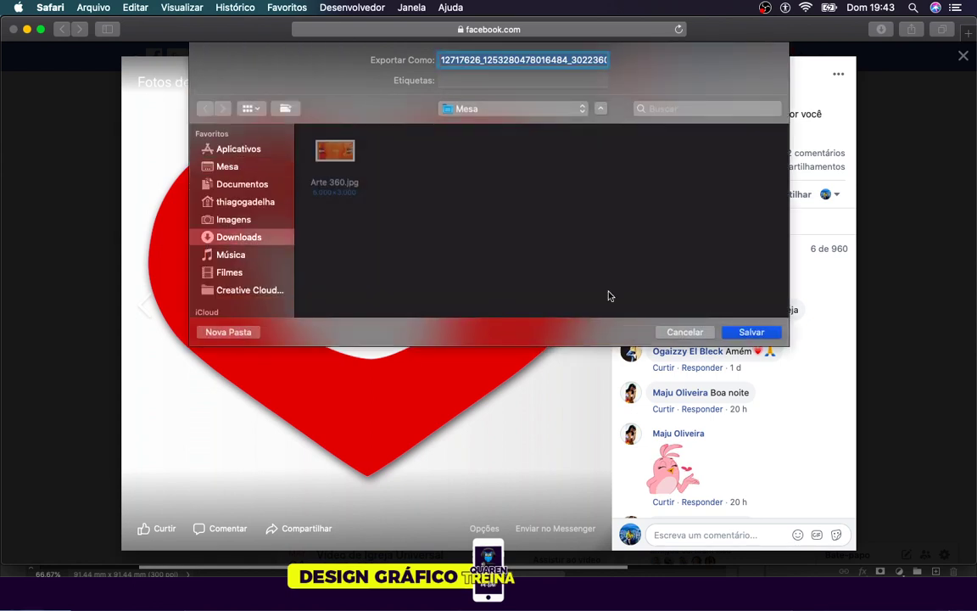
pyautogui.click(750, 333)
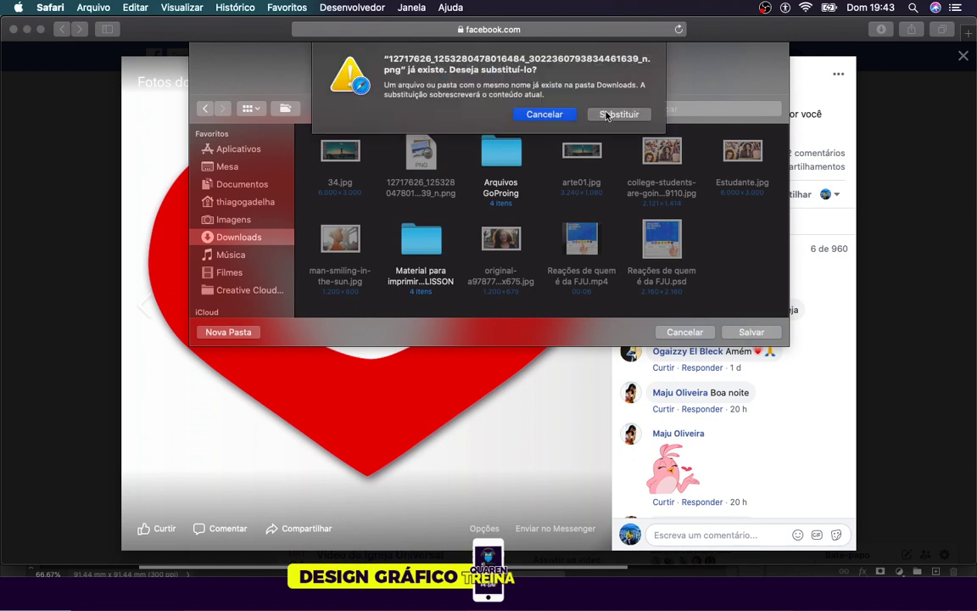
pyautogui.click(607, 115)
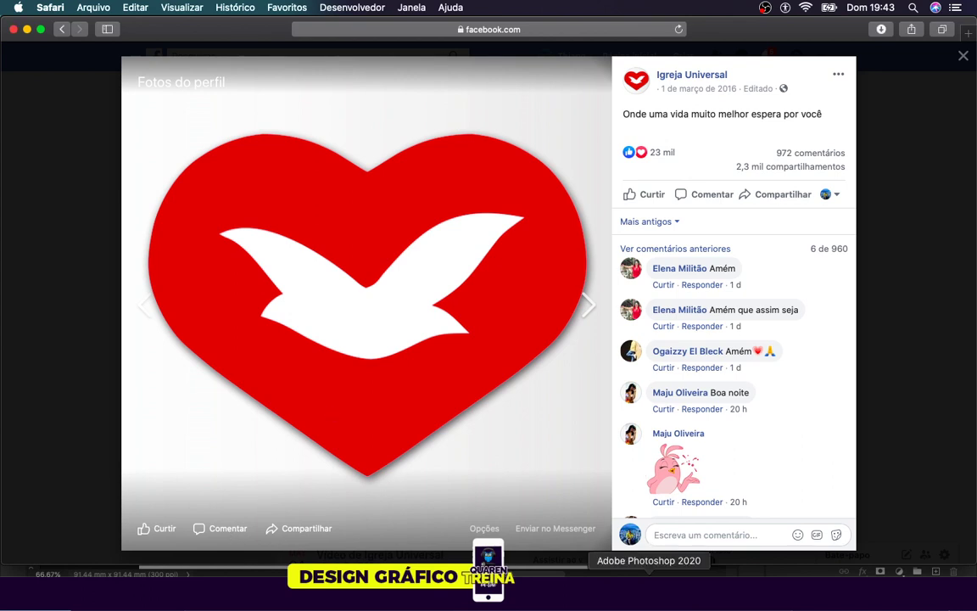
# Switch back to Photoshop and place the logo PNG from Downloads as an embedded object in the Vetorização document.
pyautogui.click(650, 594)
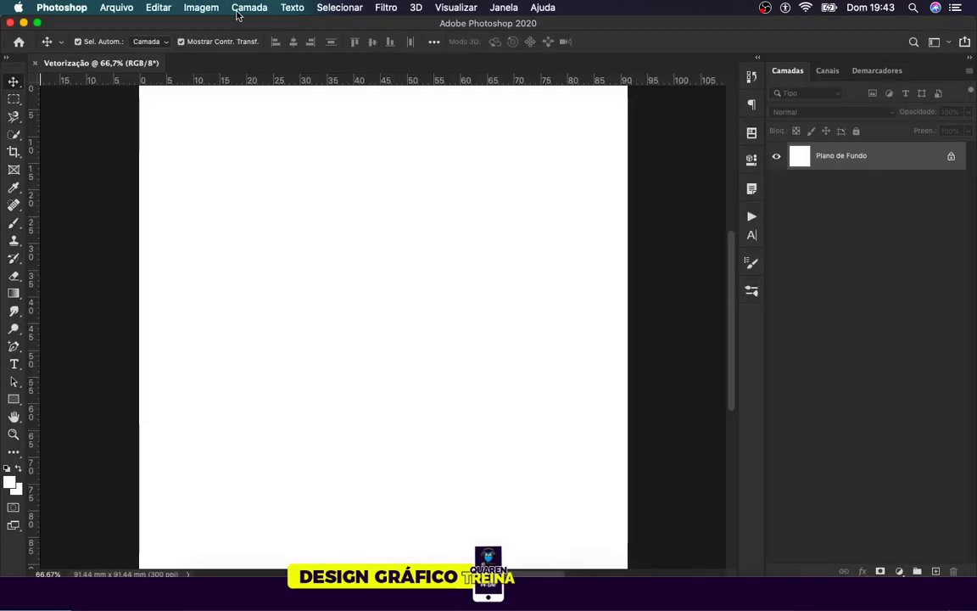
pyautogui.click(116, 8)
pyautogui.click(164, 269)
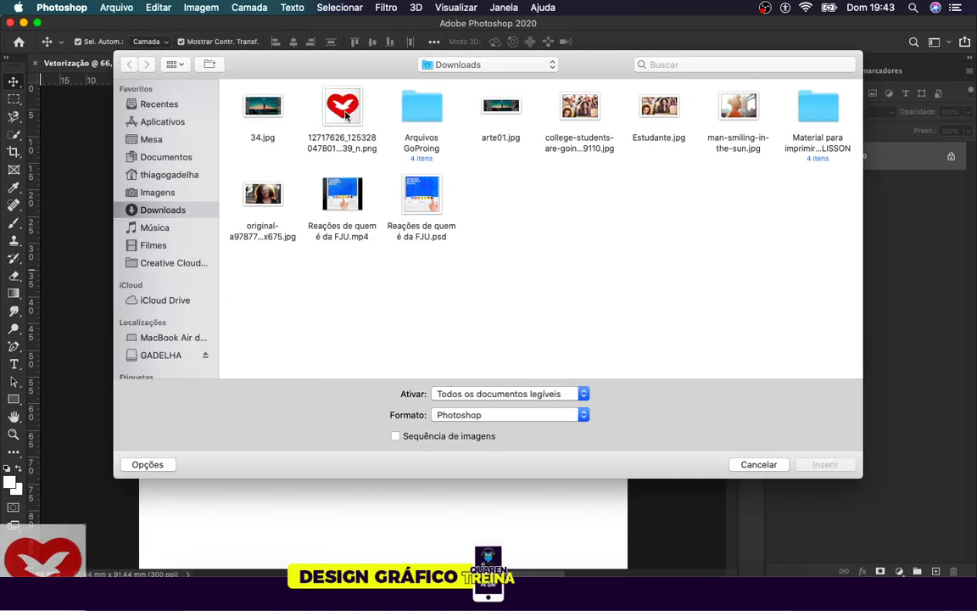
pyautogui.click(345, 116)
pyautogui.click(822, 463)
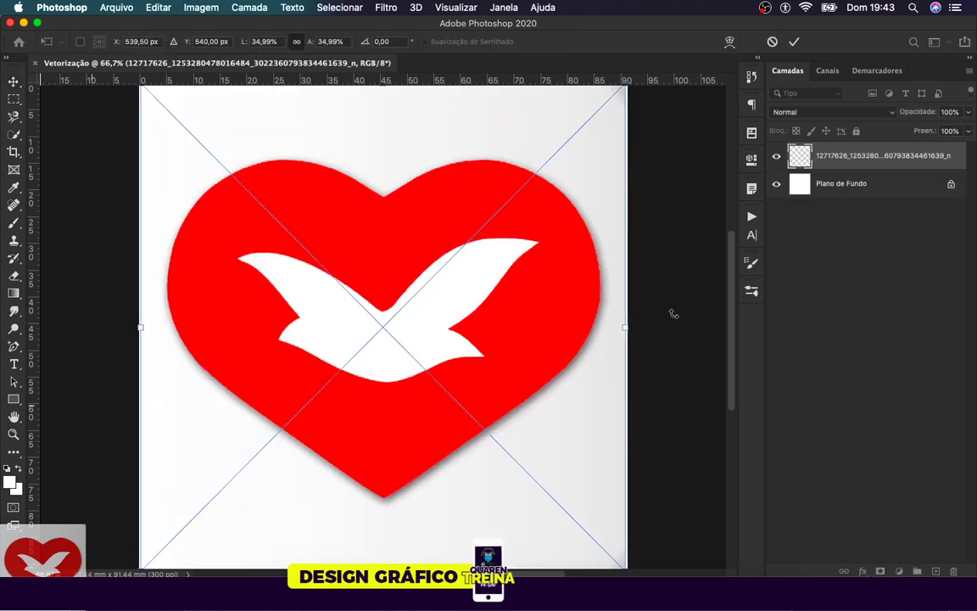
pyautogui.press('Return')
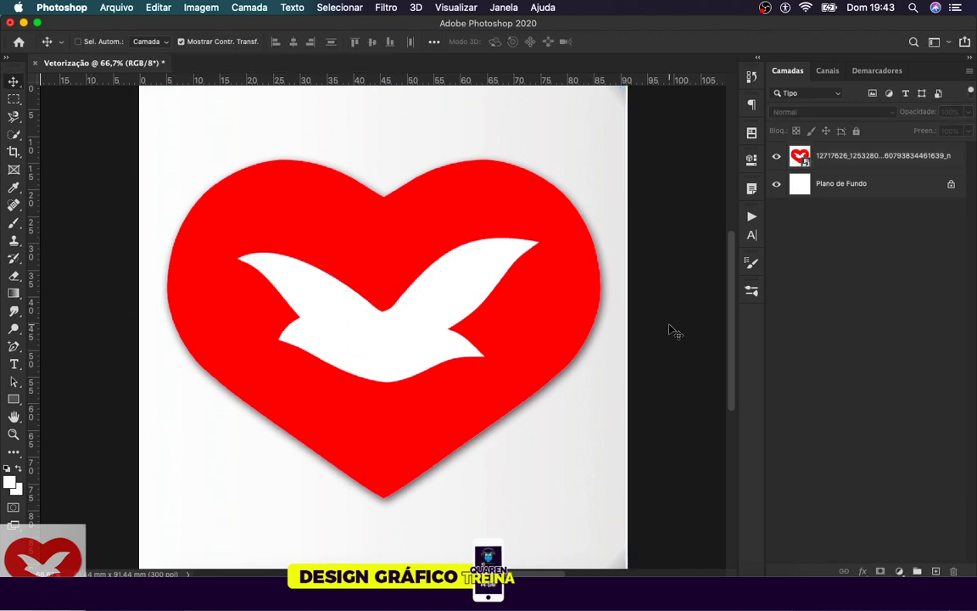
# Draw a closed four-point shape with the Pen tool through the heart's top notch, lower-right edge, bottom tip and left edge.
pyautogui.press('super+plus')
pyautogui.press('super+minus')
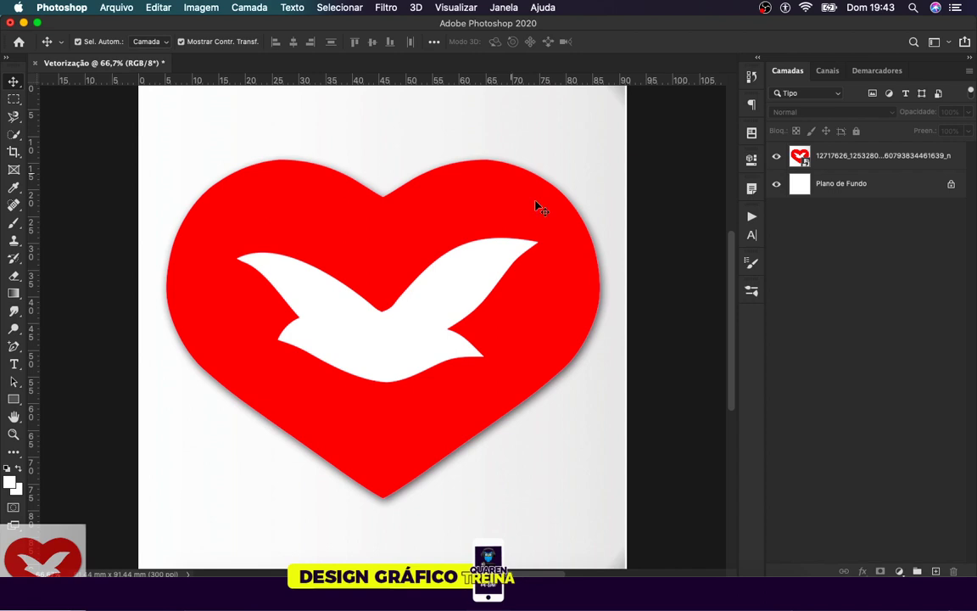
pyautogui.click(14, 348)
pyautogui.rightClick(13, 348)
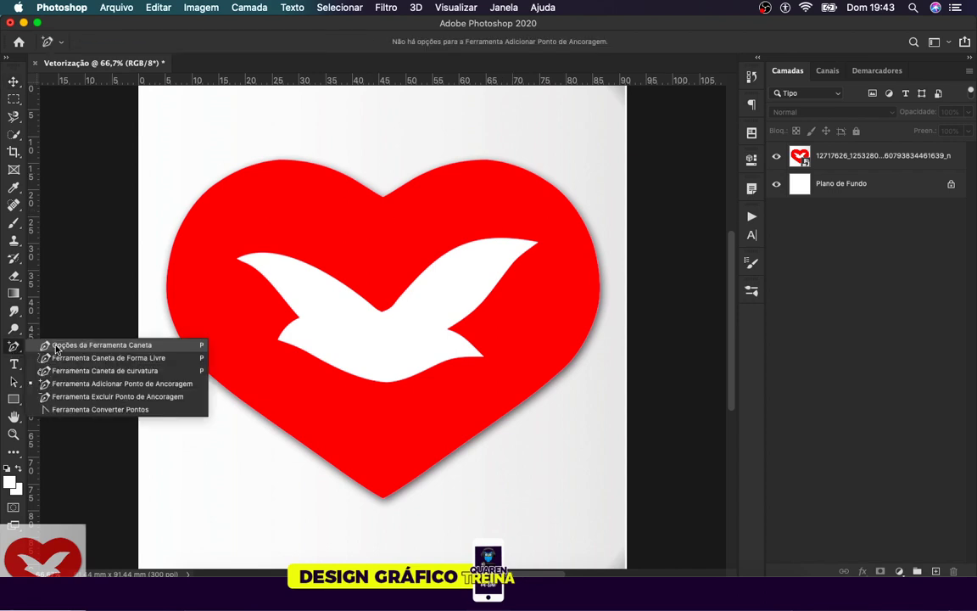
pyautogui.click(93, 343)
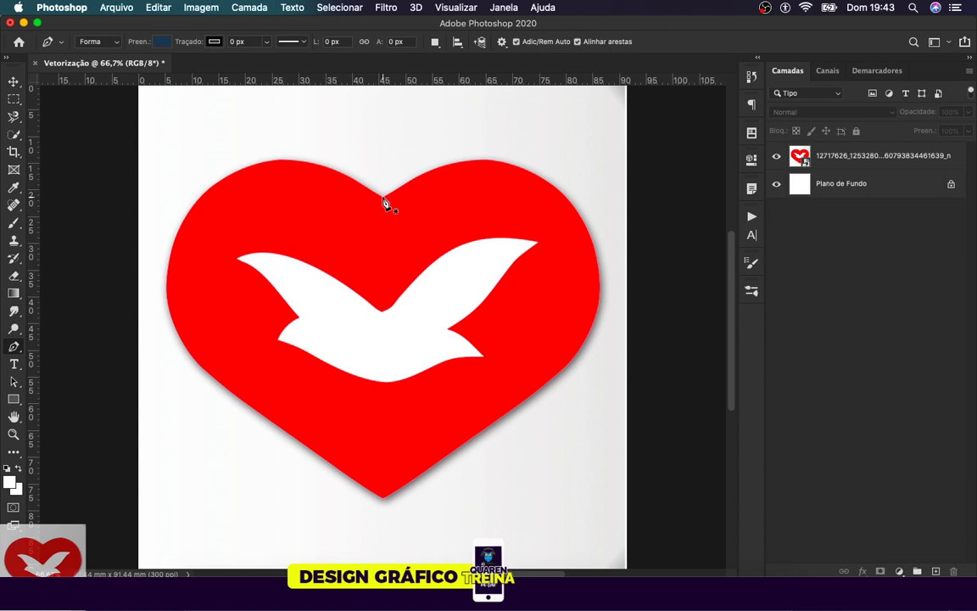
pyautogui.click(382, 198)
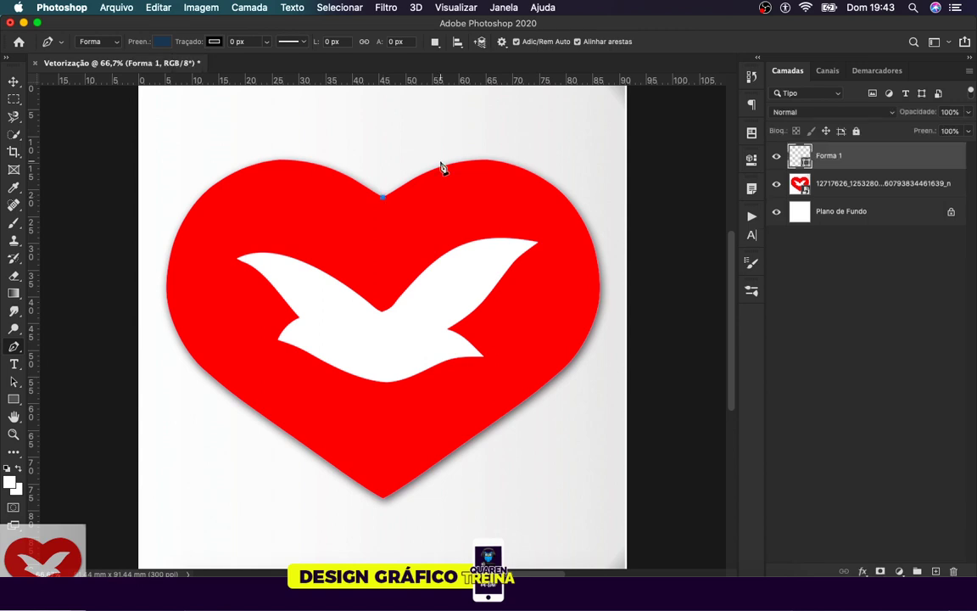
pyautogui.click(573, 365)
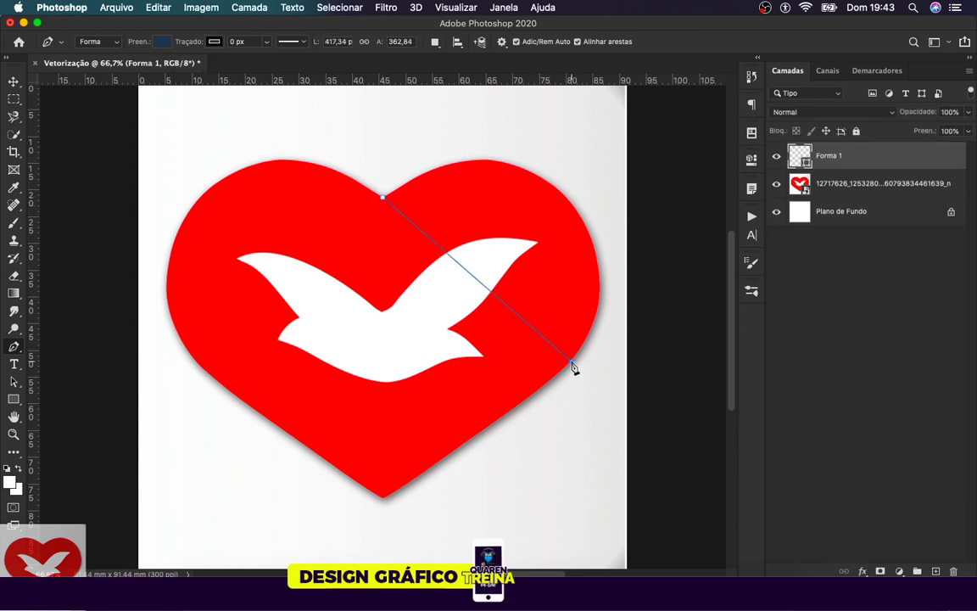
pyautogui.click(382, 496)
pyautogui.click(166, 297)
pyautogui.click(383, 200)
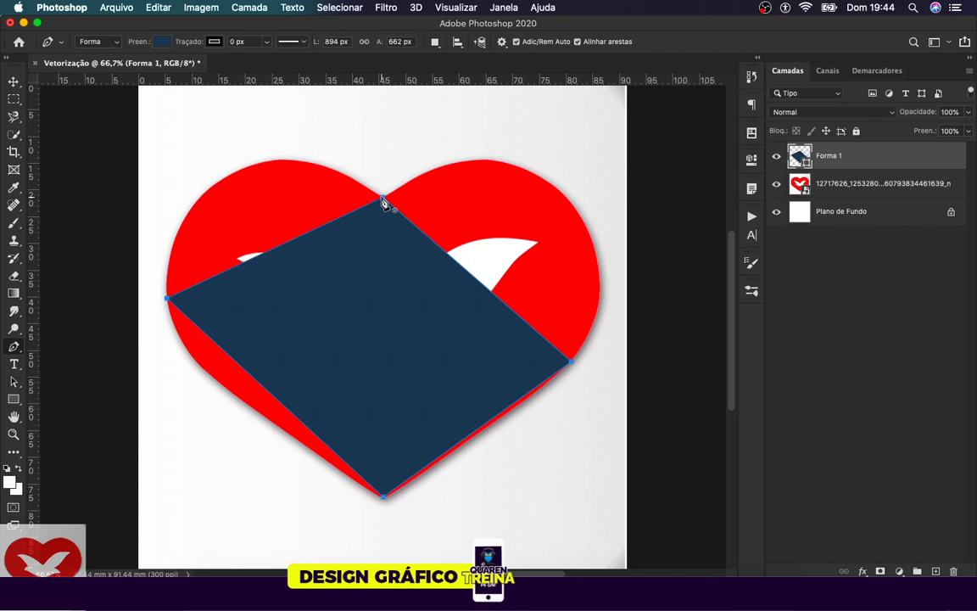
# Remove the fill from the four-point shape.
pyautogui.press('u')
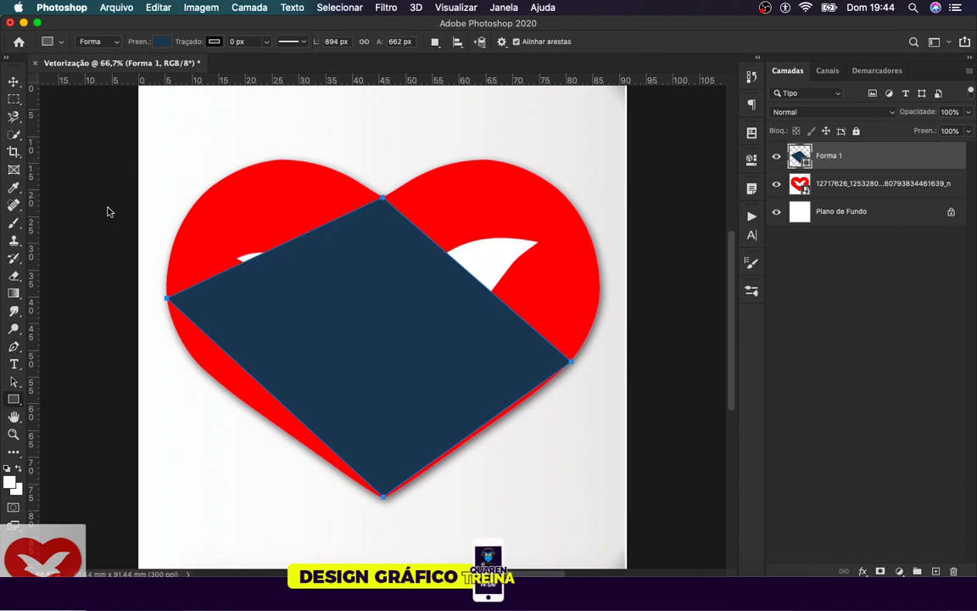
pyautogui.click(162, 40)
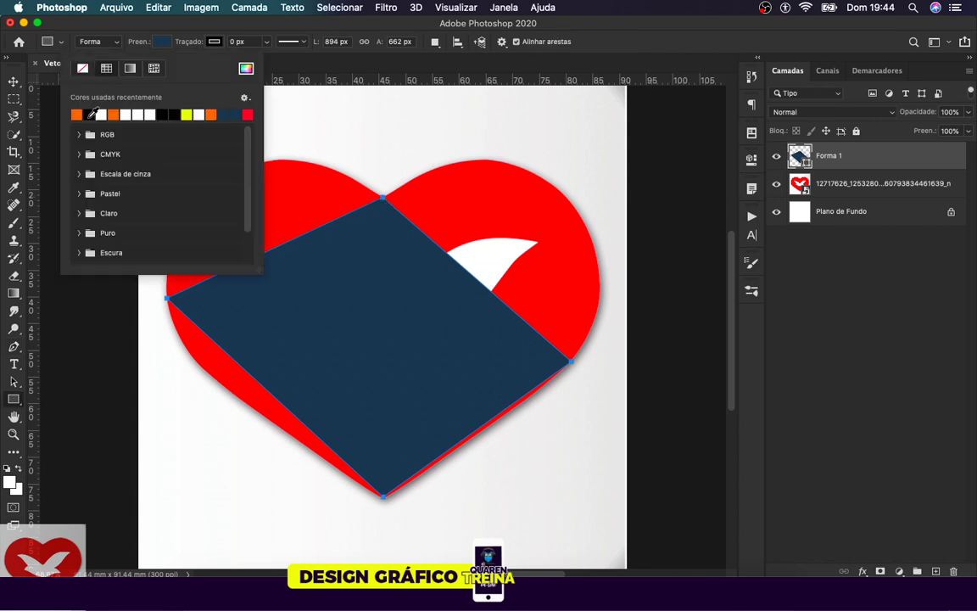
pyautogui.click(82, 68)
pyautogui.click(13, 81)
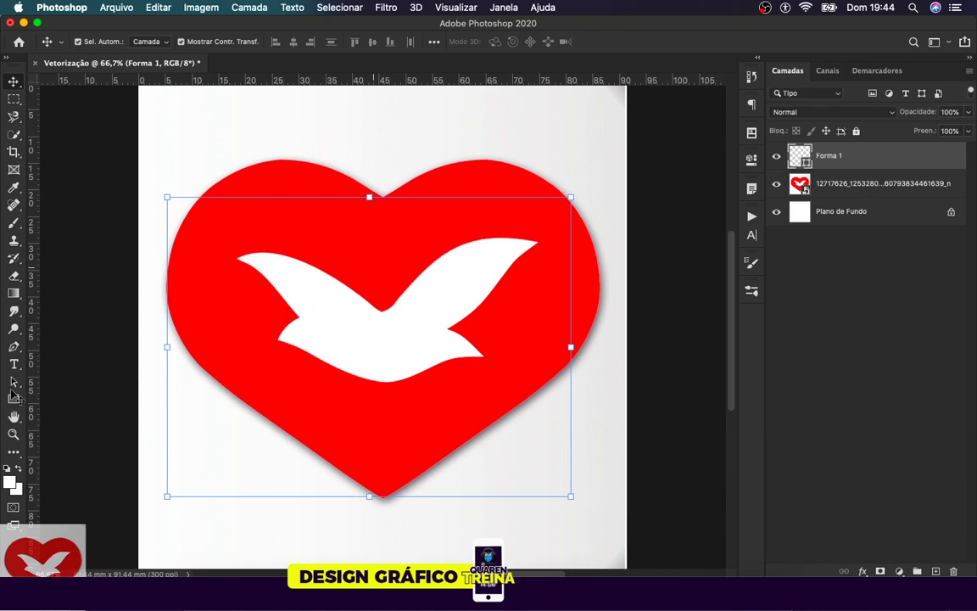
# Add an anchor point midway along the shape's upper-right segment and pull it out towards the heart's right edge.
pyautogui.click(13, 347)
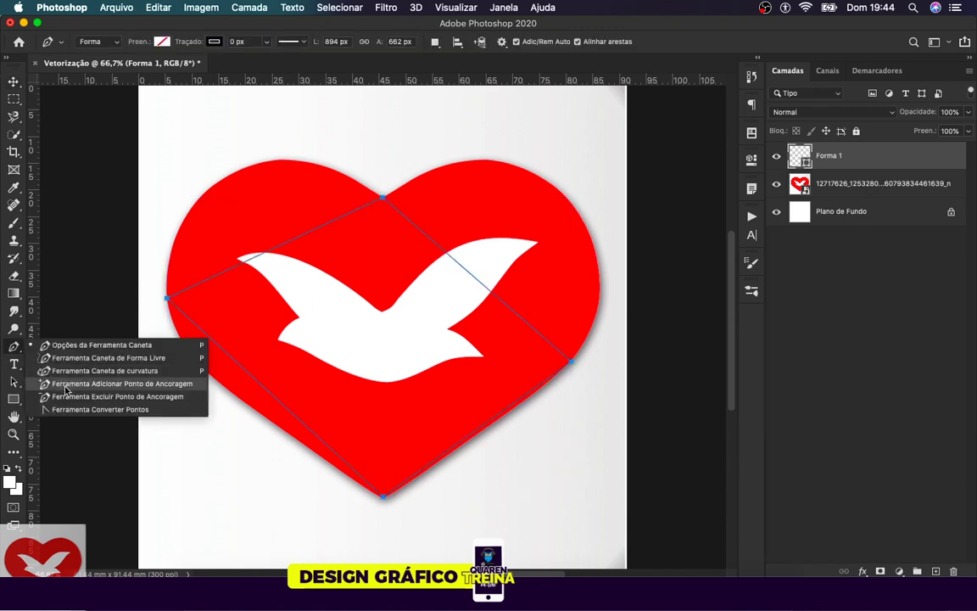
pyautogui.click(111, 382)
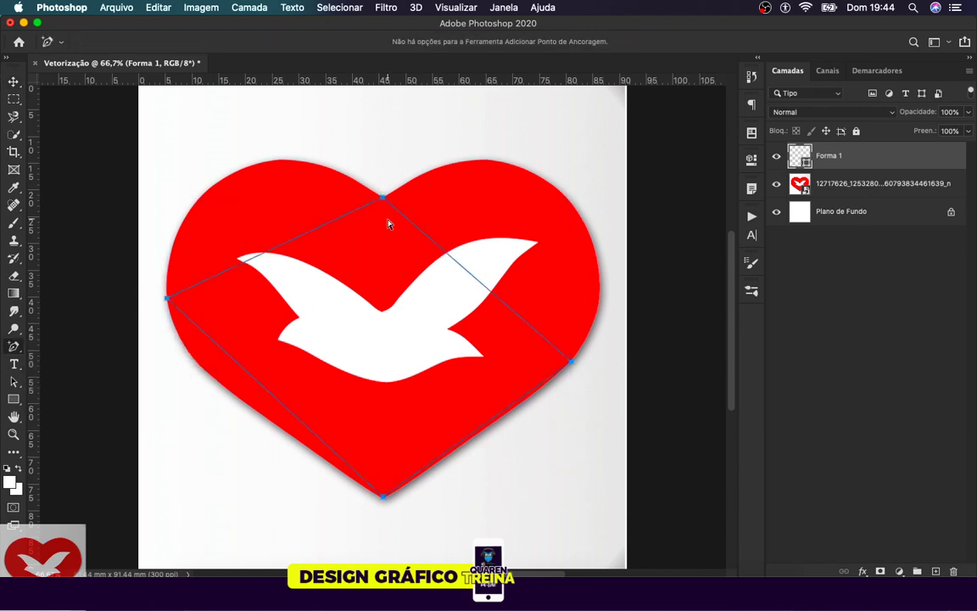
pyautogui.scroll(1, 386, 204)
pyautogui.click(520, 323)
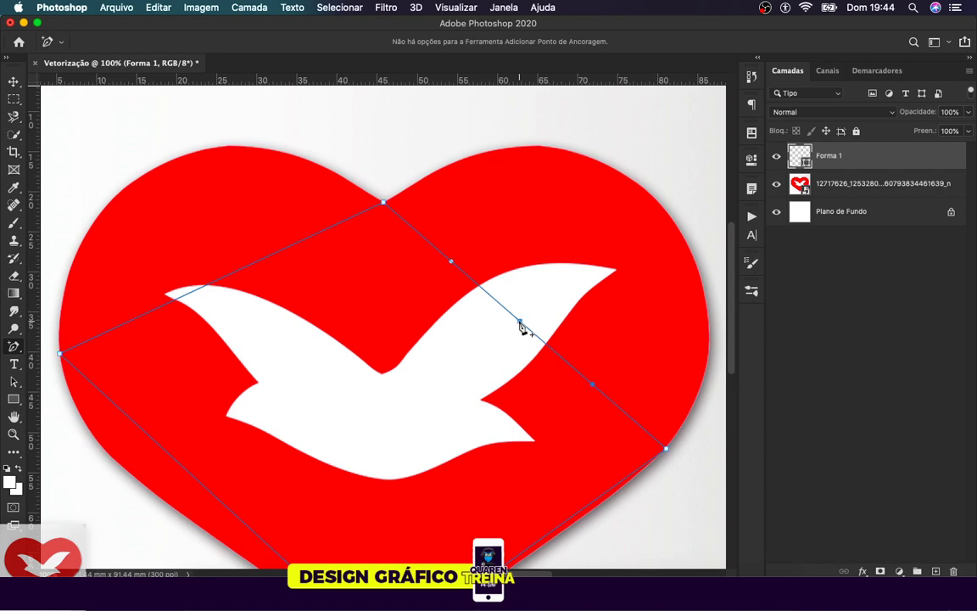
pyautogui.hscroll(3, 520, 327)
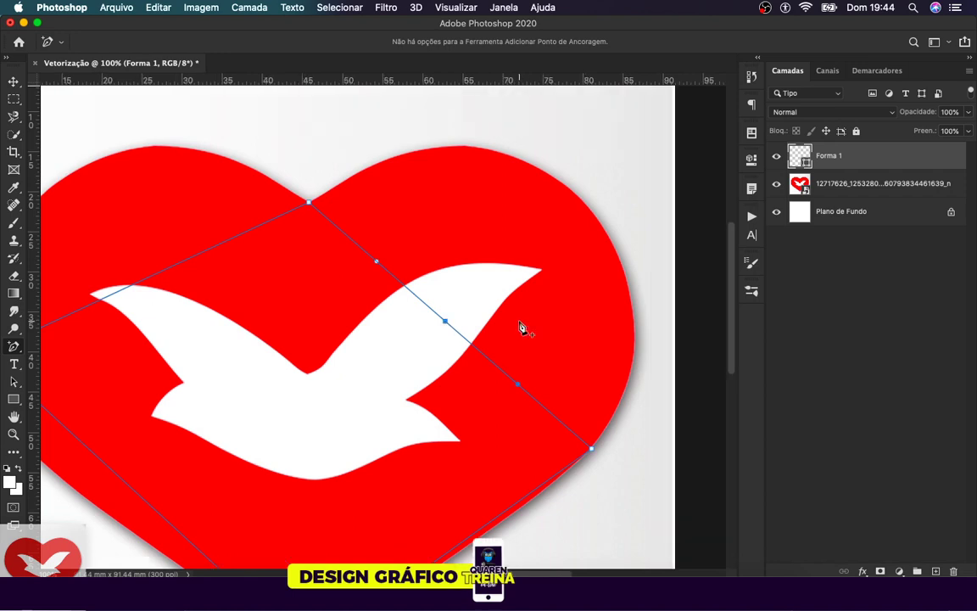
pyautogui.moveTo(445, 321); pyautogui.dragTo(604, 285)
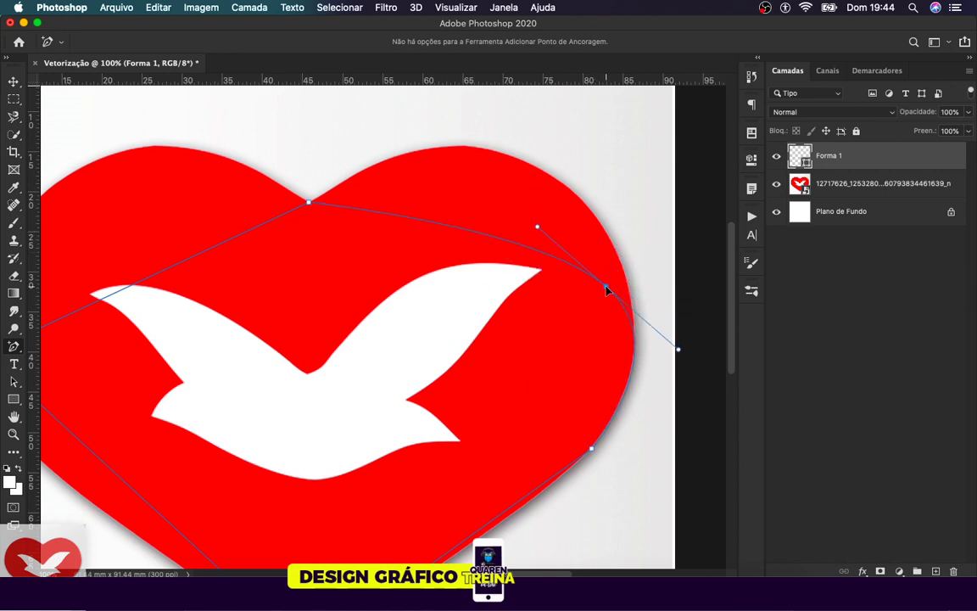
# Adjust the right-edge anchor and its handles to follow the heart's upper-right lobe, and nudge the anchor at the top notch.
pyautogui.moveTo(536, 226); pyautogui.dragTo(530, 93)
pyautogui.moveTo(605, 342); pyautogui.dragTo(627, 343)
pyautogui.scroll(3, 549, 246)
pyautogui.moveTo(556, 162); pyautogui.dragTo(519, 159)
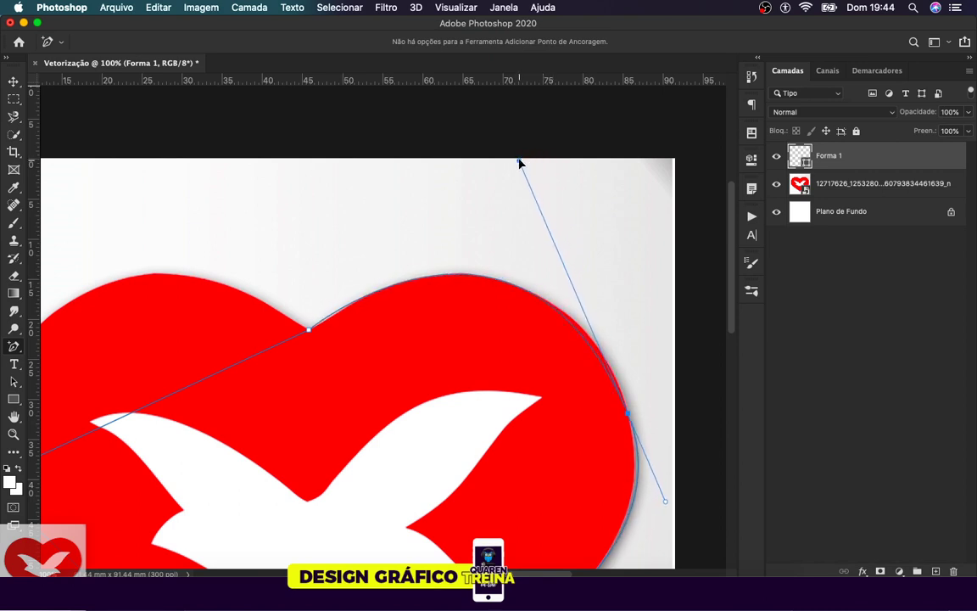
pyautogui.moveTo(628, 413); pyautogui.dragTo(624, 398)
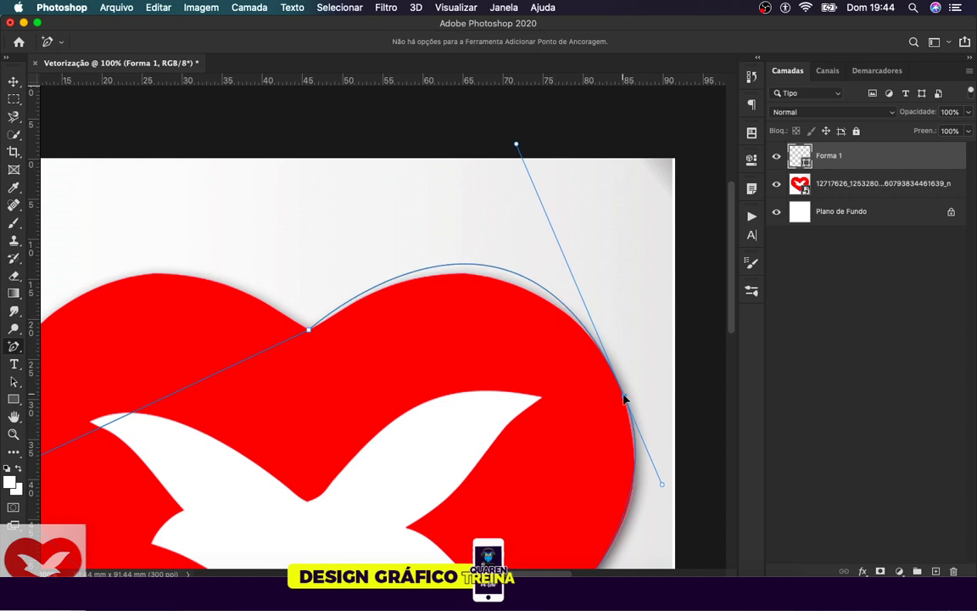
pyautogui.moveTo(515, 147); pyautogui.dragTo(513, 168)
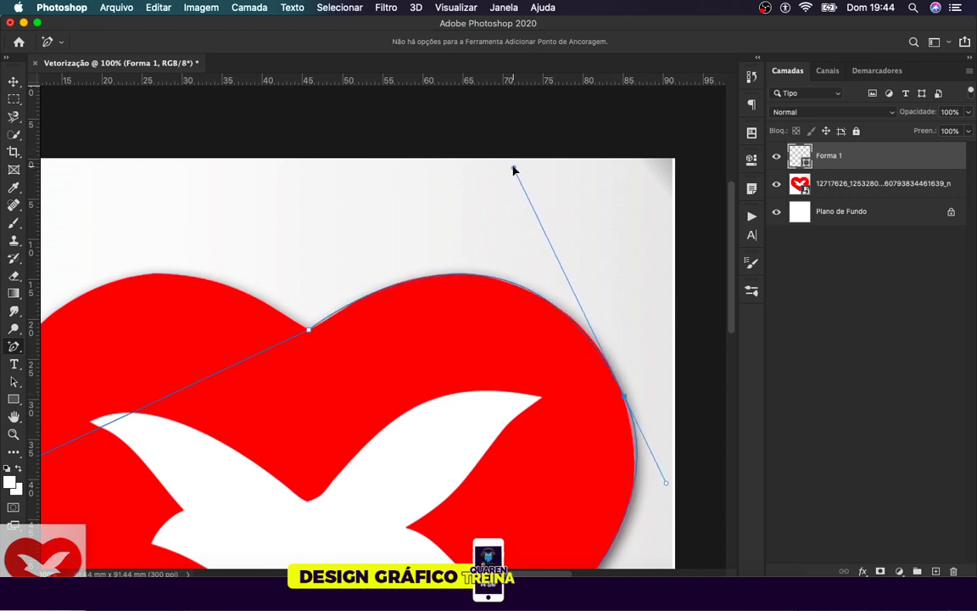
pyautogui.click(307, 331)
# Fit the curve below the right-edge anchor, add another anchor on the upper-right lobe, and undo the last handle change.
pyautogui.scroll(-4, 558, 264)
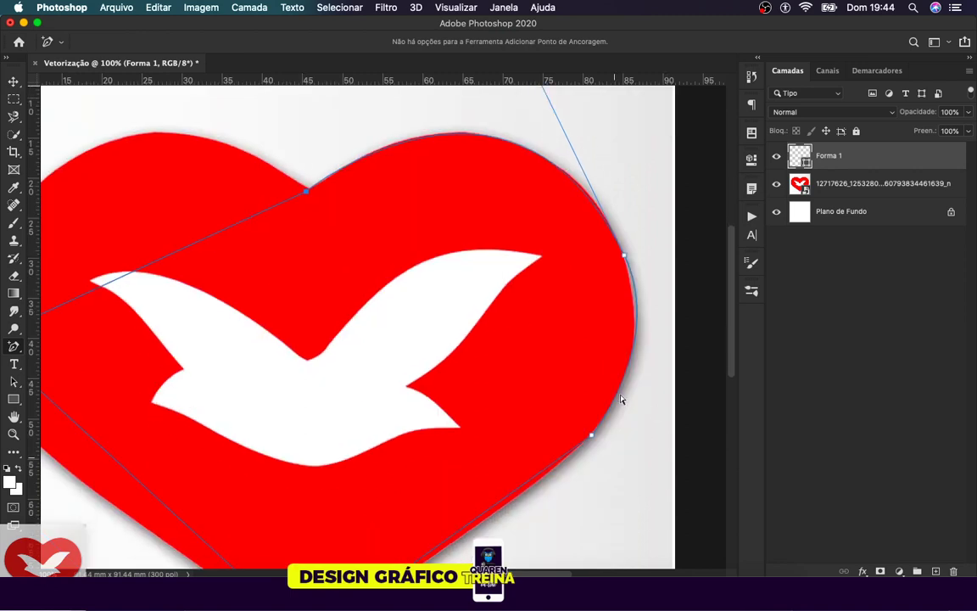
pyautogui.moveTo(625, 257); pyautogui.dragTo(659, 371)
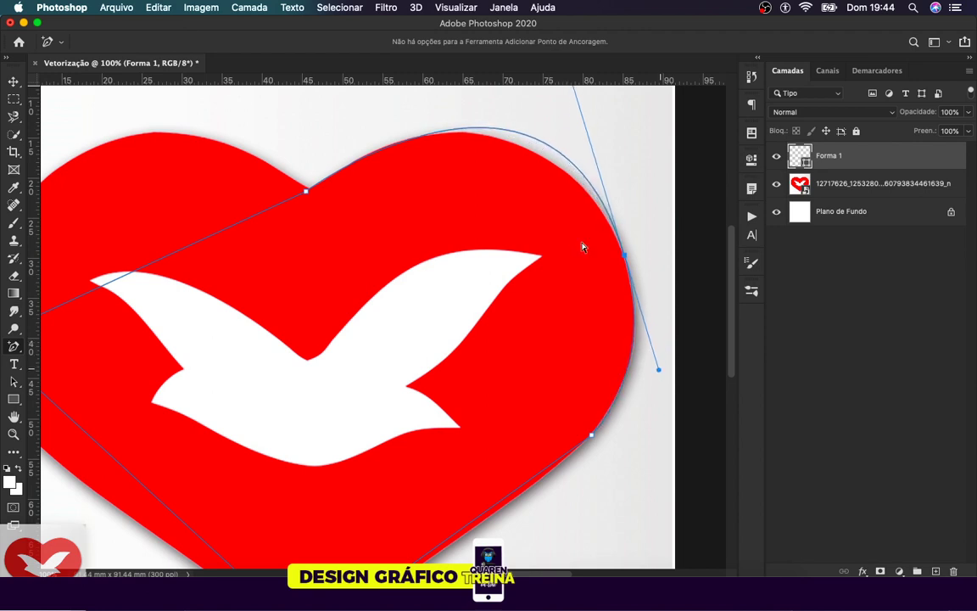
pyautogui.scroll(2, 553, 201)
pyautogui.moveTo(554, 201); pyautogui.dragTo(527, 219)
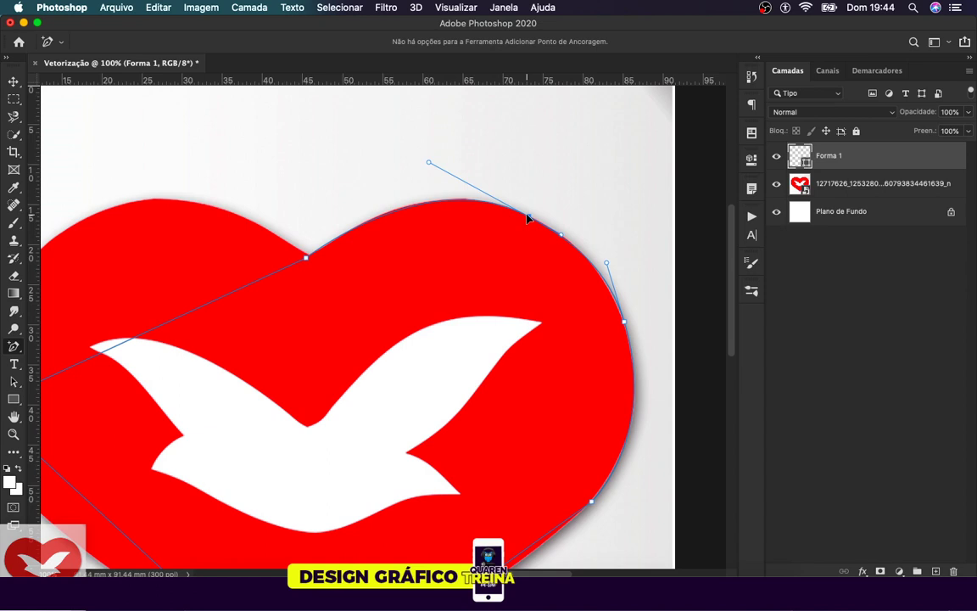
pyautogui.click(602, 262)
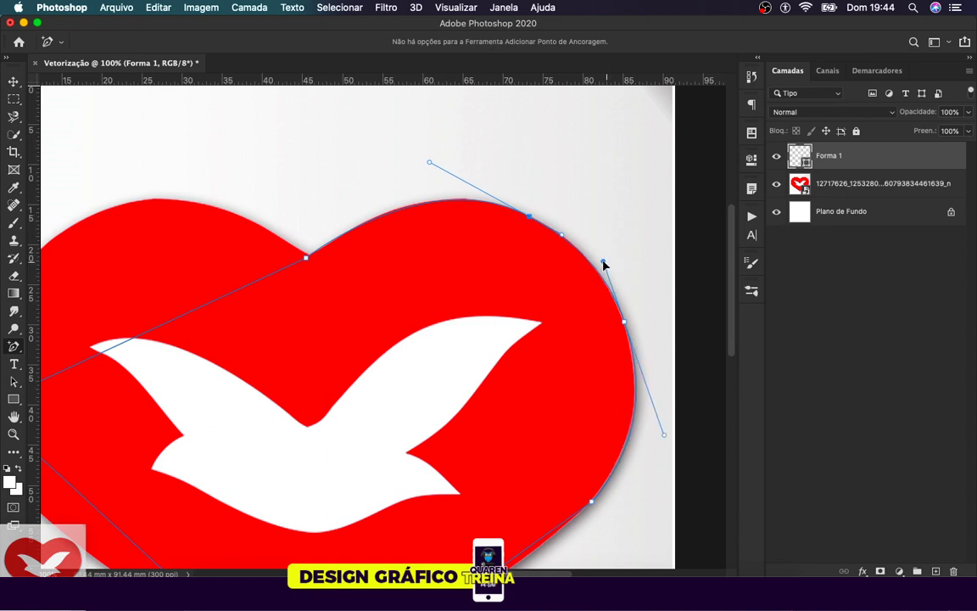
pyautogui.press('super+z')
# Add an anchor point on the lower-right segment and align that side of the path with the heart's edge down to the tip.
pyautogui.scroll(-5, 518, 248)
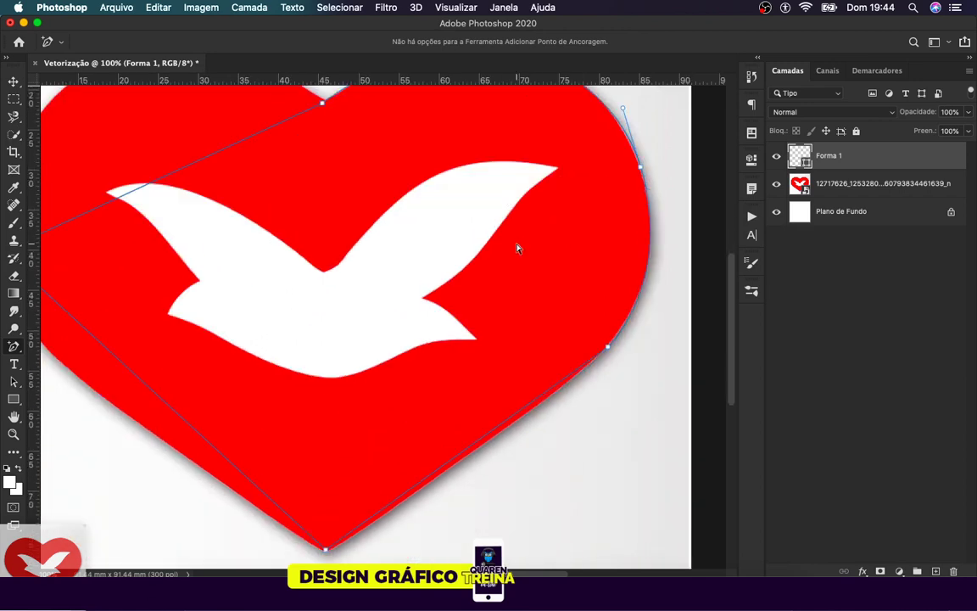
pyautogui.moveTo(473, 447); pyautogui.dragTo(473, 454)
pyautogui.moveTo(608, 348); pyautogui.dragTo(582, 388)
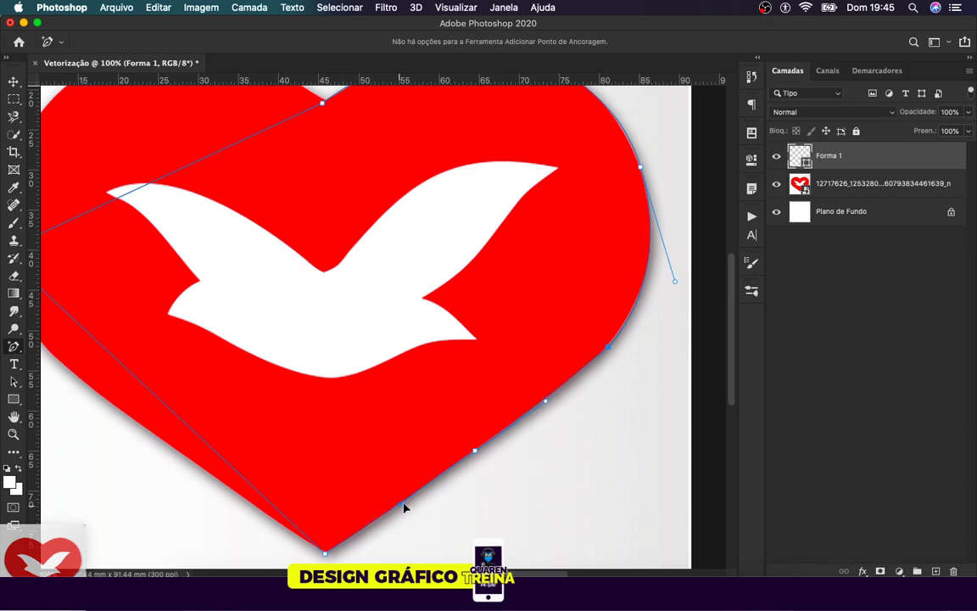
# Add anchor points on the lower-left segment and shape them to follow the heart's lower-left outline.
pyautogui.hscroll(-5, 592, 404)
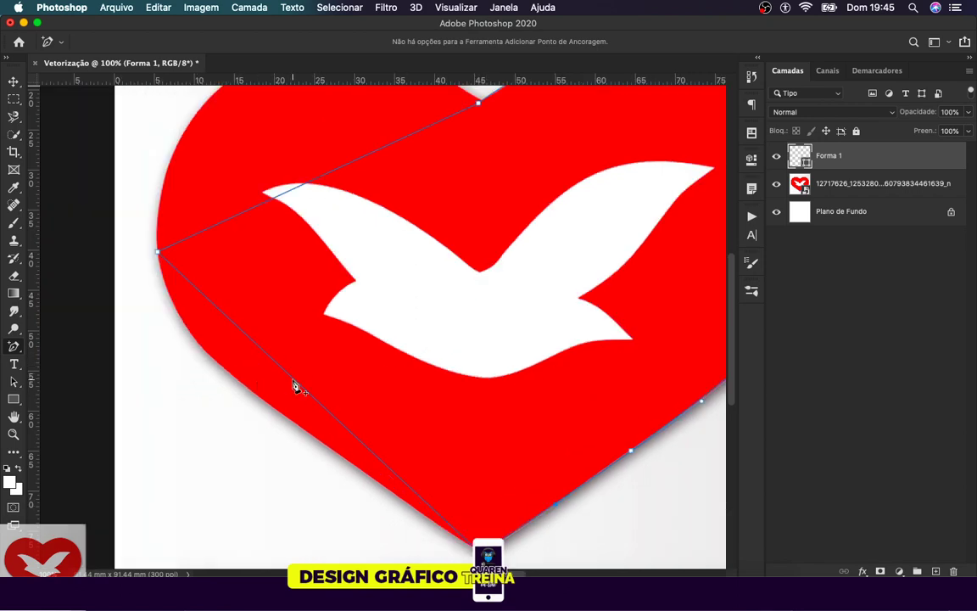
pyautogui.moveTo(294, 380); pyautogui.dragTo(224, 368)
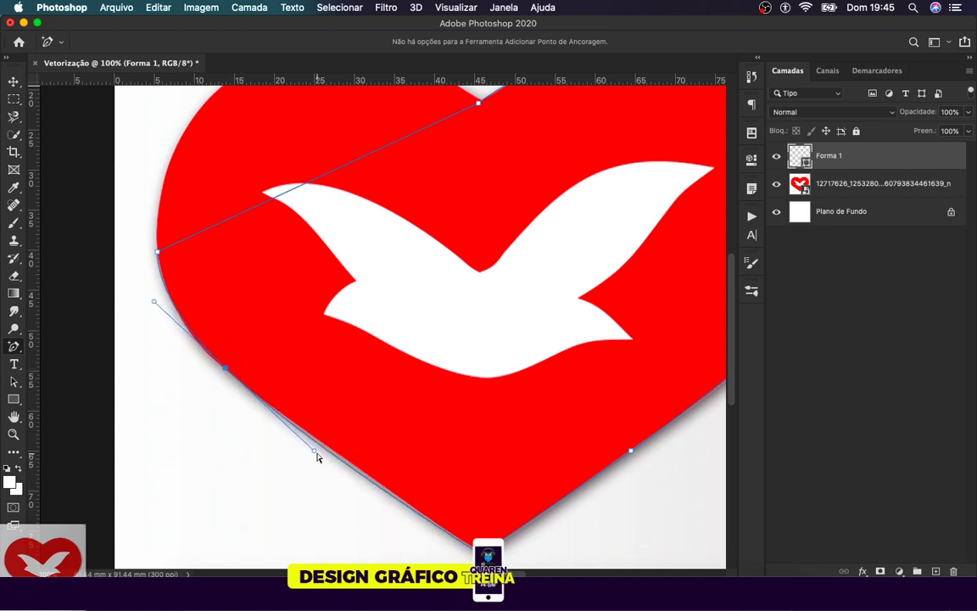
pyautogui.moveTo(314, 450); pyautogui.dragTo(322, 449)
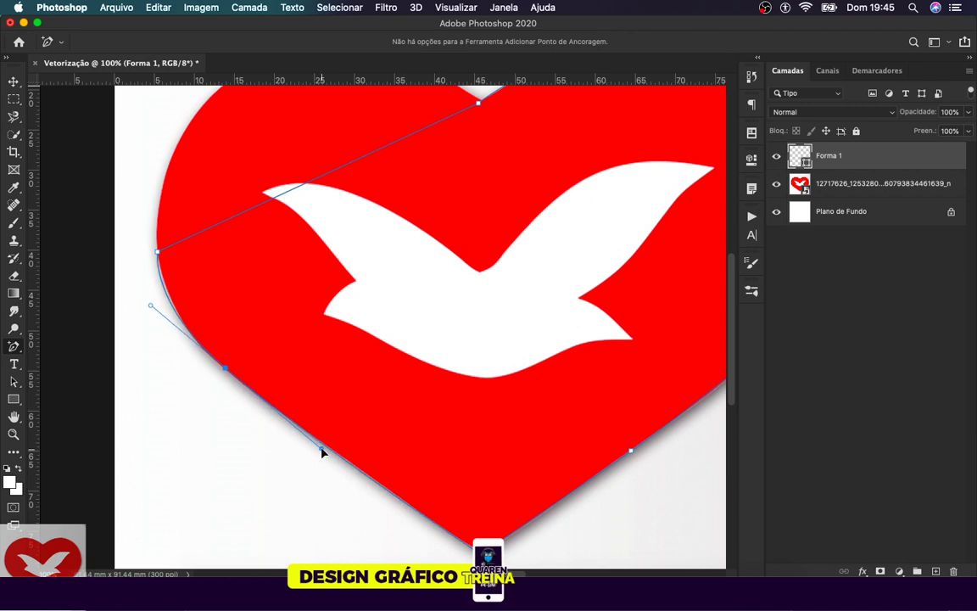
pyautogui.click(164, 287)
pyautogui.moveTo(163, 286); pyautogui.dragTo(166, 284)
# Add an anchor point on the upper-left segment, move it onto the left lobe's edge and extend both its handles.
pyautogui.scroll(3, 360, 371)
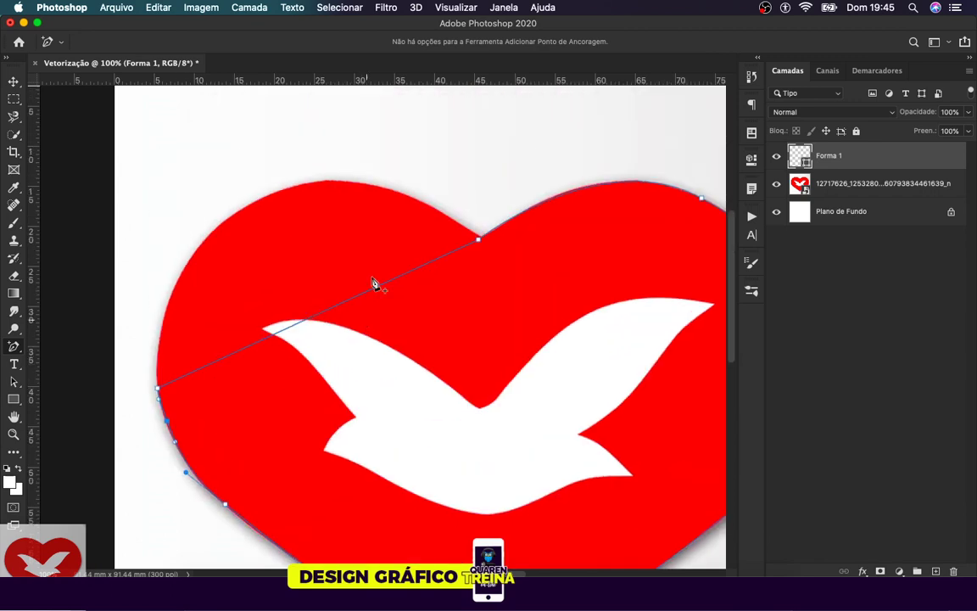
pyautogui.moveTo(314, 316); pyautogui.dragTo(255, 201)
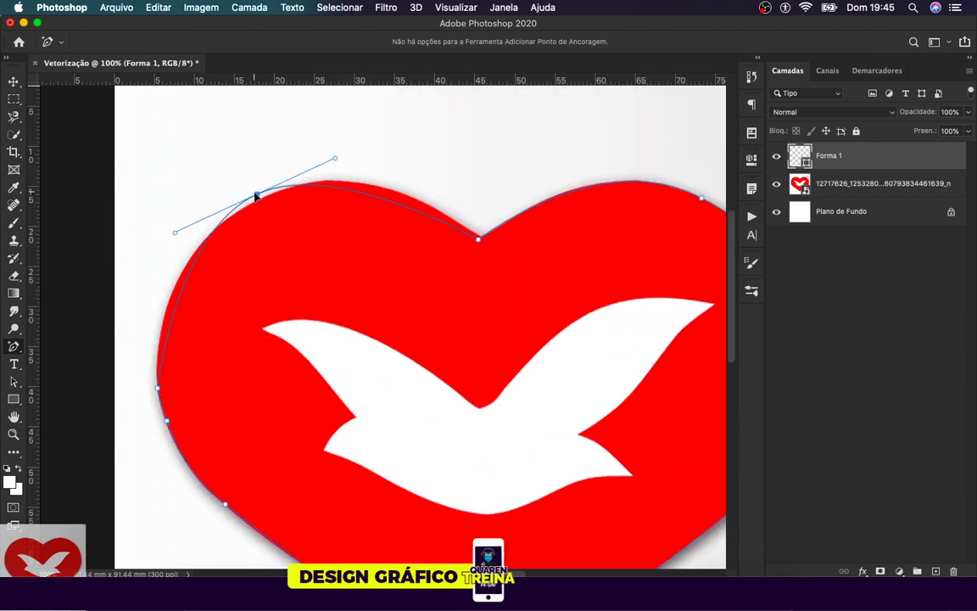
pyautogui.moveTo(334, 167); pyautogui.dragTo(360, 134)
pyautogui.moveTo(182, 255); pyautogui.dragTo(148, 252)
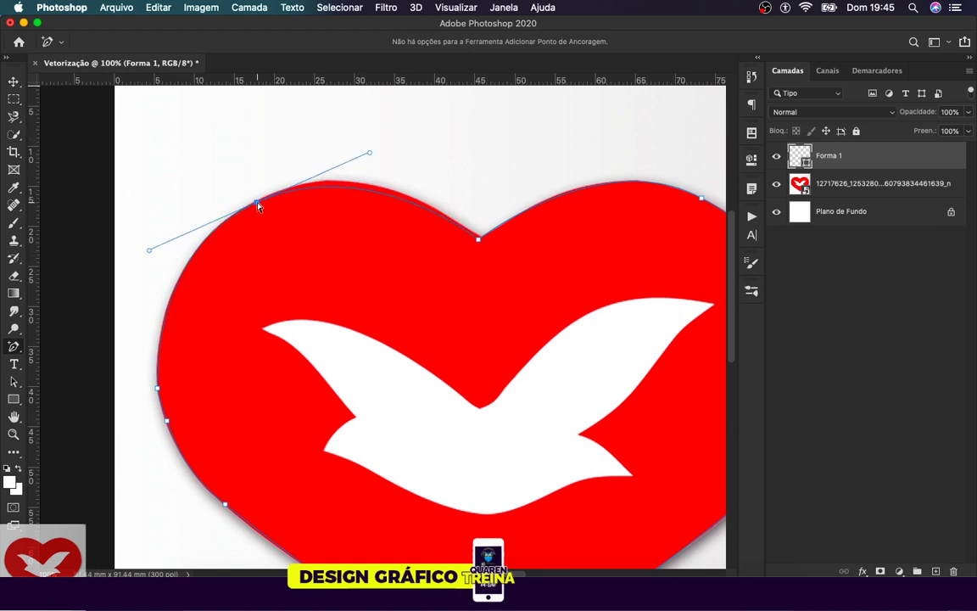
# Fine-tune the upper-left lobe's anchor and handles to match the heart's outline, and align the path's anchor with the top notch.
pyautogui.moveTo(369, 153); pyautogui.dragTo(366, 142)
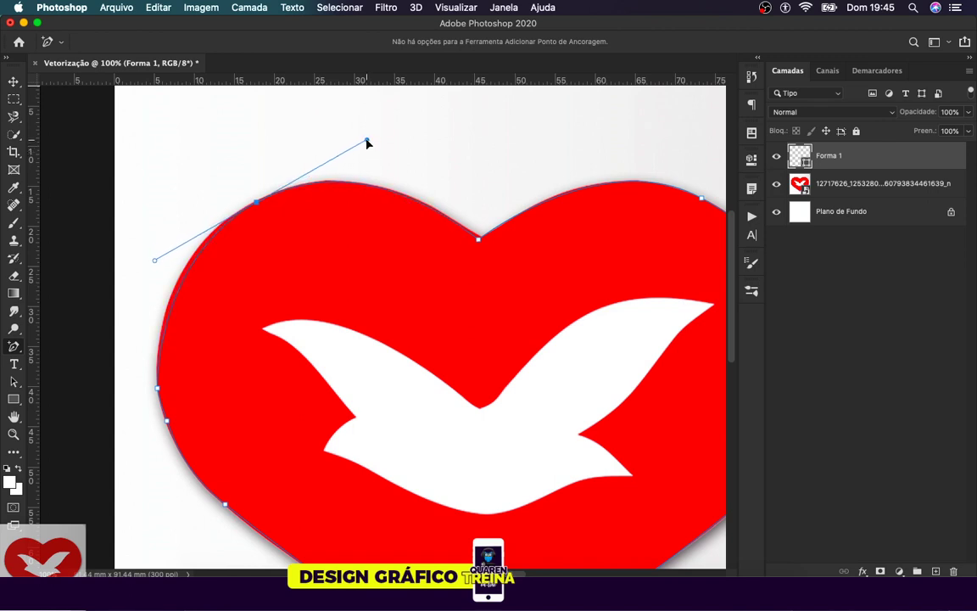
pyautogui.moveTo(256, 208); pyautogui.dragTo(249, 205)
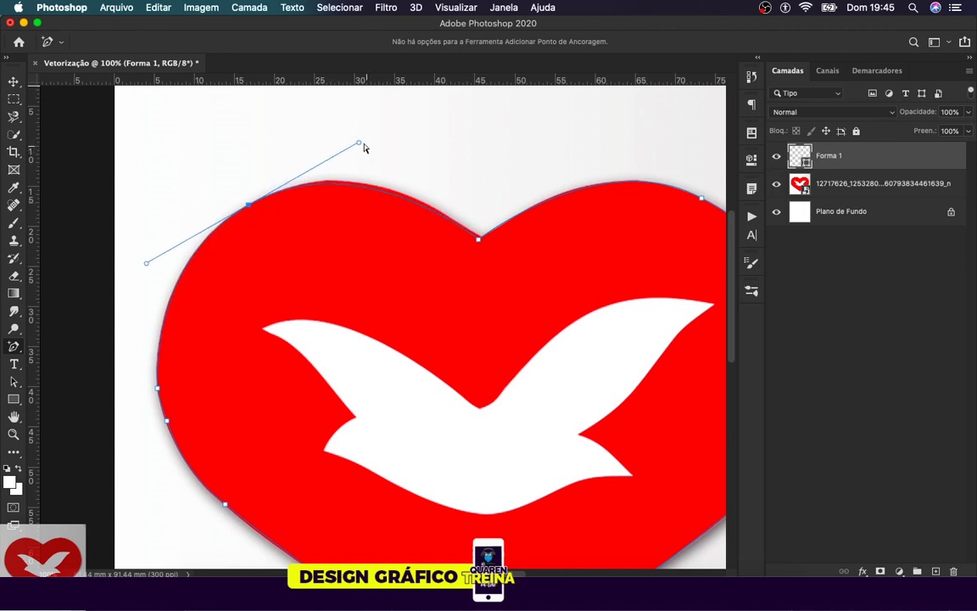
pyautogui.moveTo(362, 142); pyautogui.dragTo(363, 136)
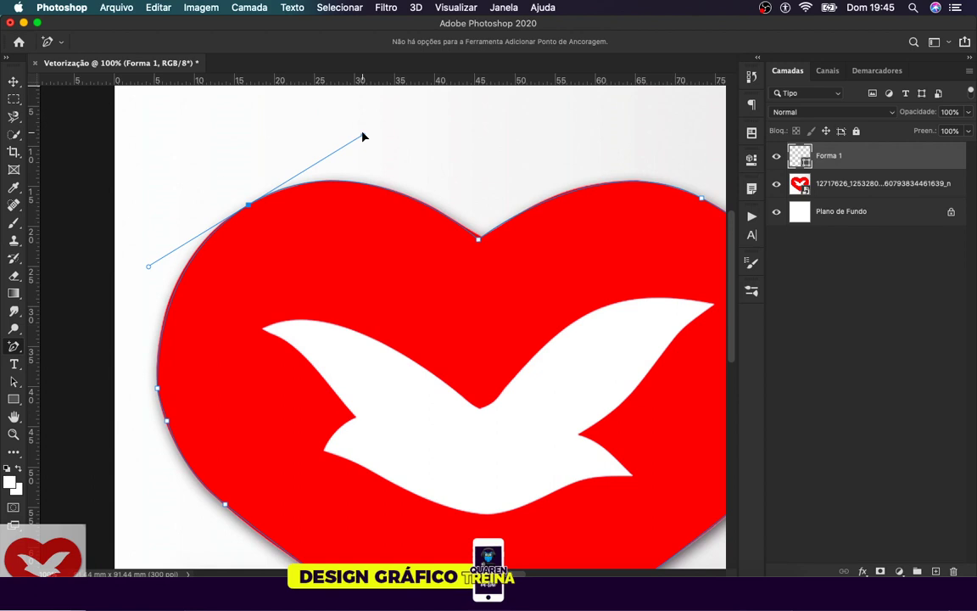
pyautogui.moveTo(148, 269); pyautogui.dragTo(144, 270)
pyautogui.click(480, 239)
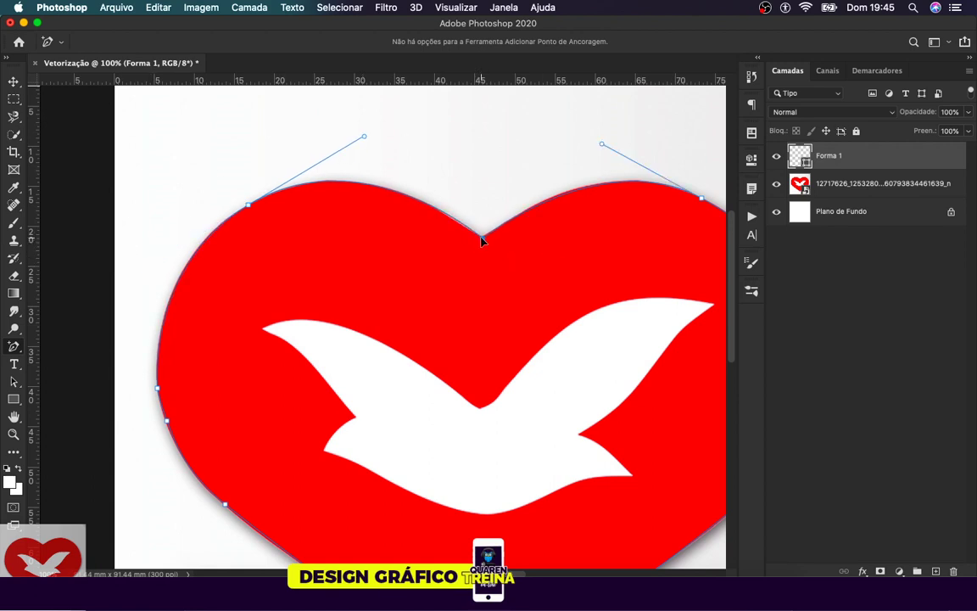
pyautogui.hscroll(3, 480, 242)
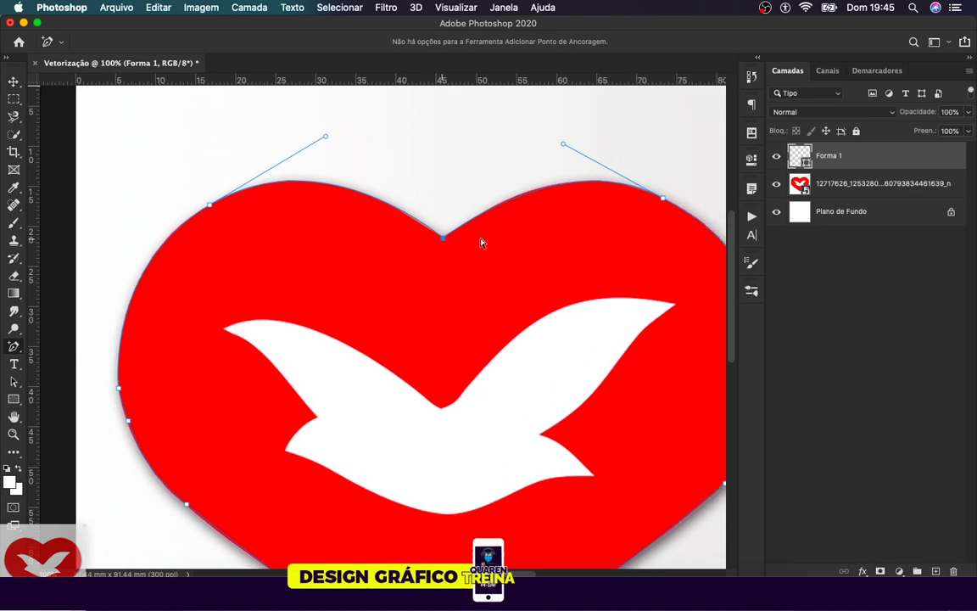
pyautogui.scroll(-5, 386, 253)
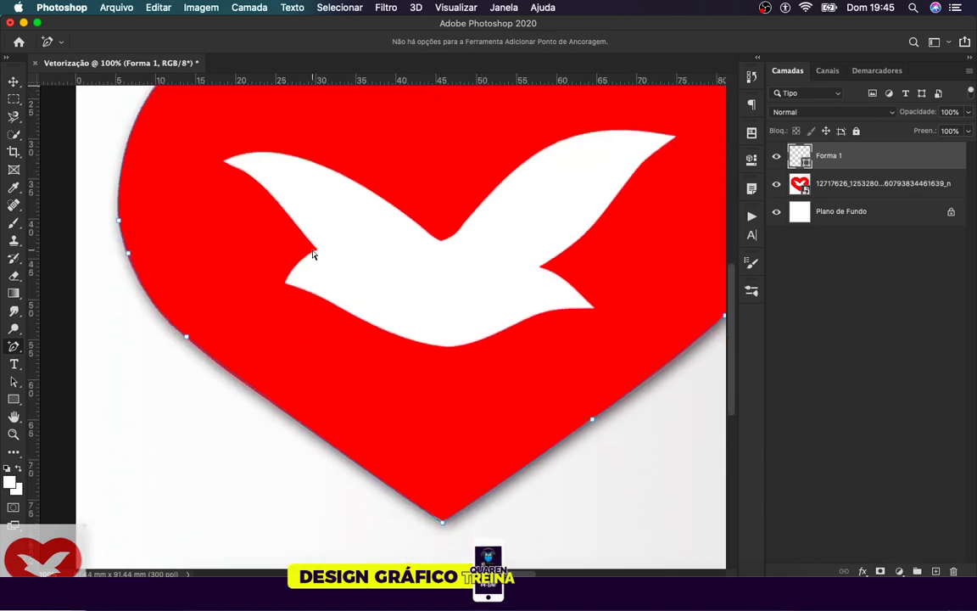
# Refine the anchors and handles on the heart's lower-left side and add another anchor point so the path hugs the edge.
pyautogui.click(187, 339)
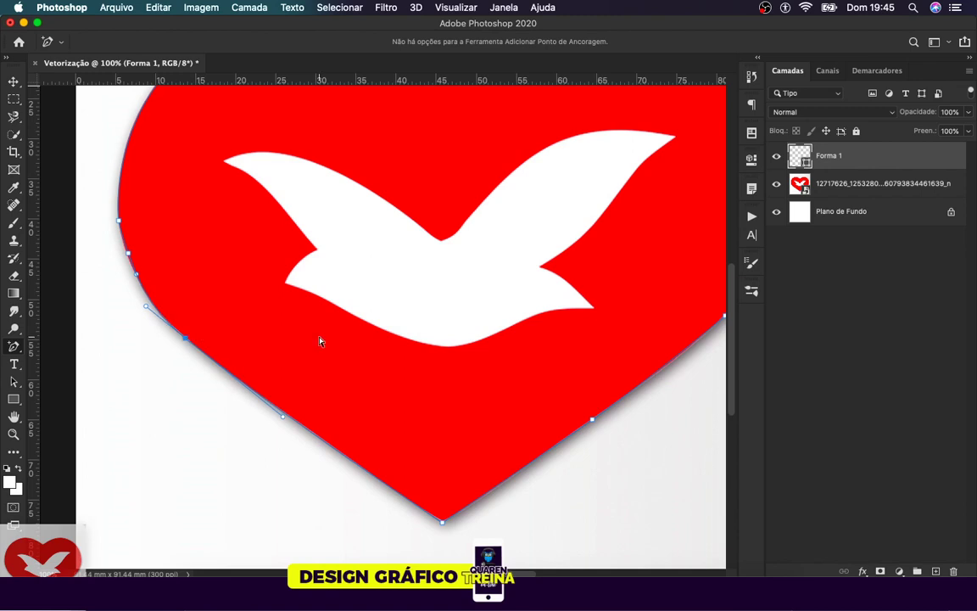
pyautogui.hscroll(4, 320, 341)
pyautogui.scroll(-1, 320, 341)
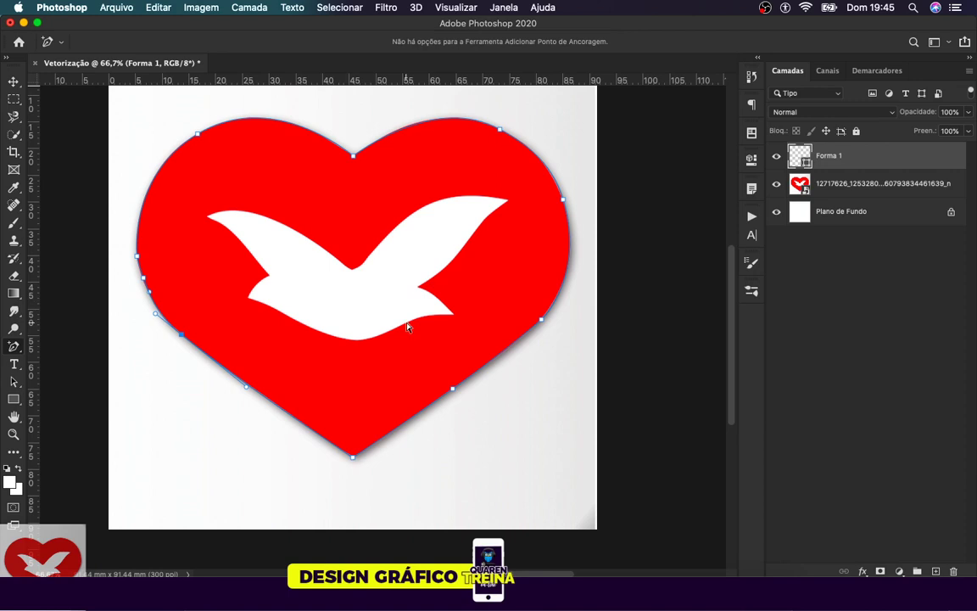
pyautogui.press('super+plus')
pyautogui.press('super+plus')
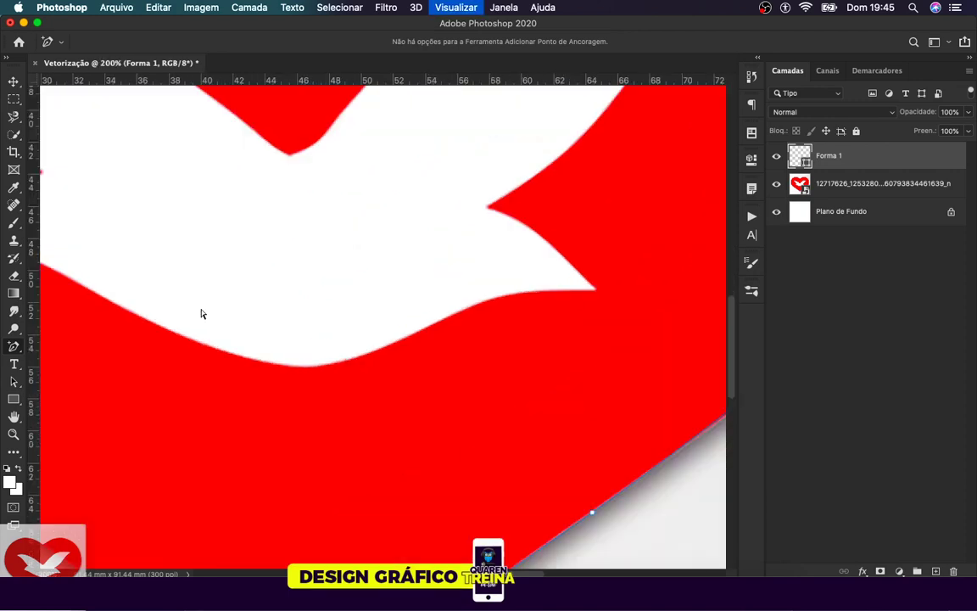
pyautogui.hscroll(-5, 202, 313)
pyautogui.hscroll(-5, 202, 314)
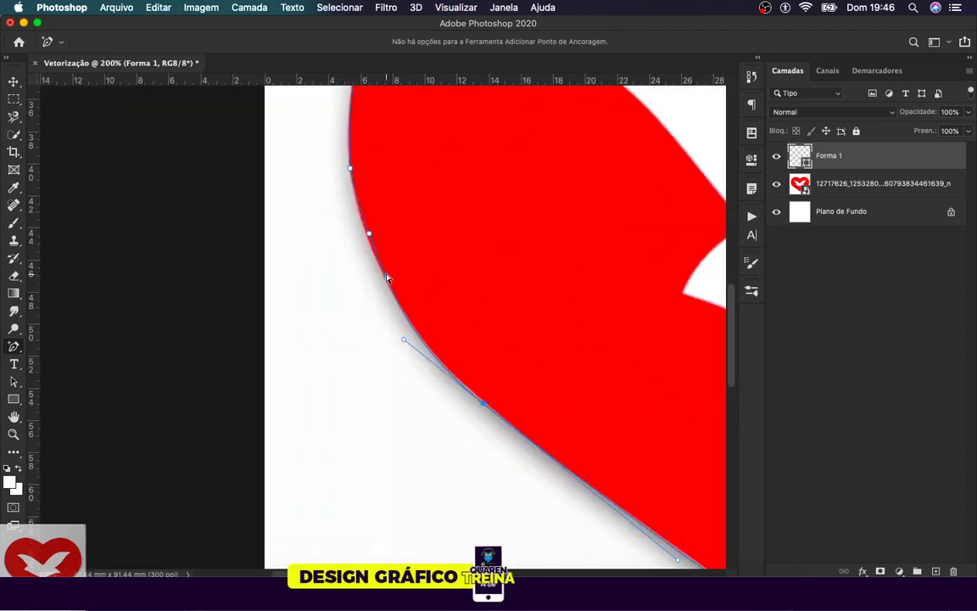
pyautogui.click(368, 236)
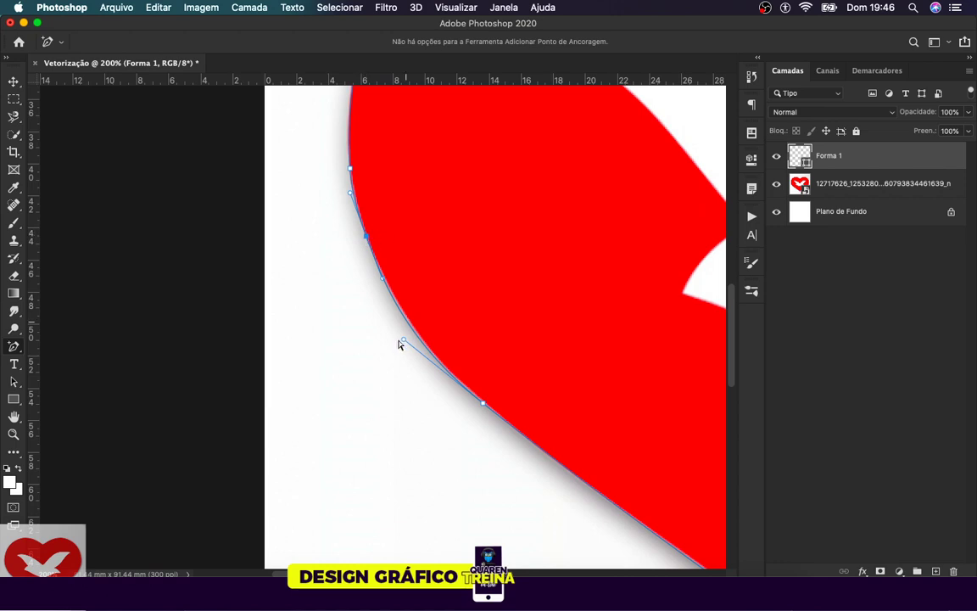
pyautogui.moveTo(403, 340); pyautogui.dragTo(401, 337)
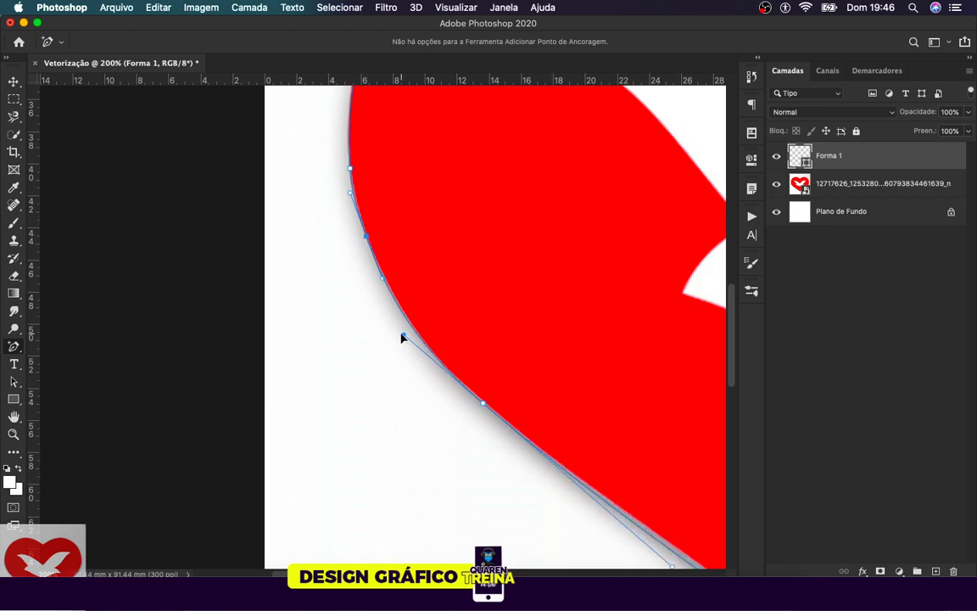
pyautogui.hscroll(5, 401, 338)
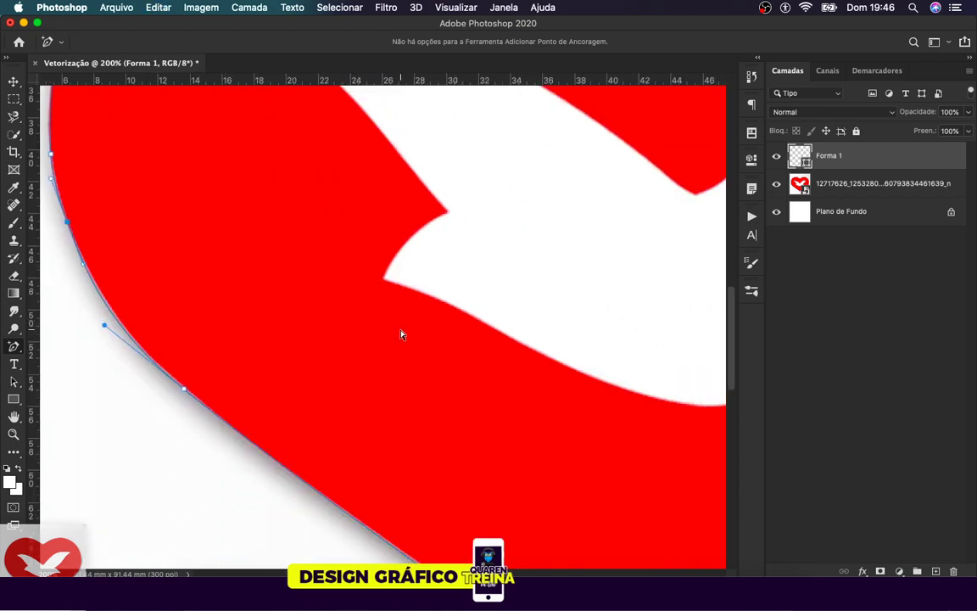
pyautogui.click(123, 327)
pyautogui.press('super+0')
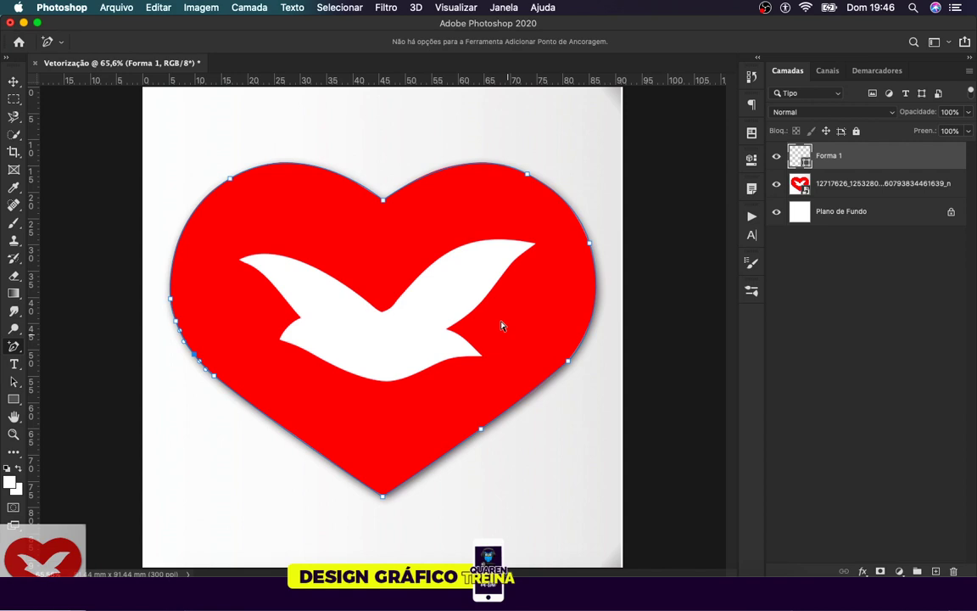
# Fill the traced heart shape with the red sampled from the logo image, #f40014, and deselect its path.
pyautogui.press('u')
pyautogui.click(159, 42)
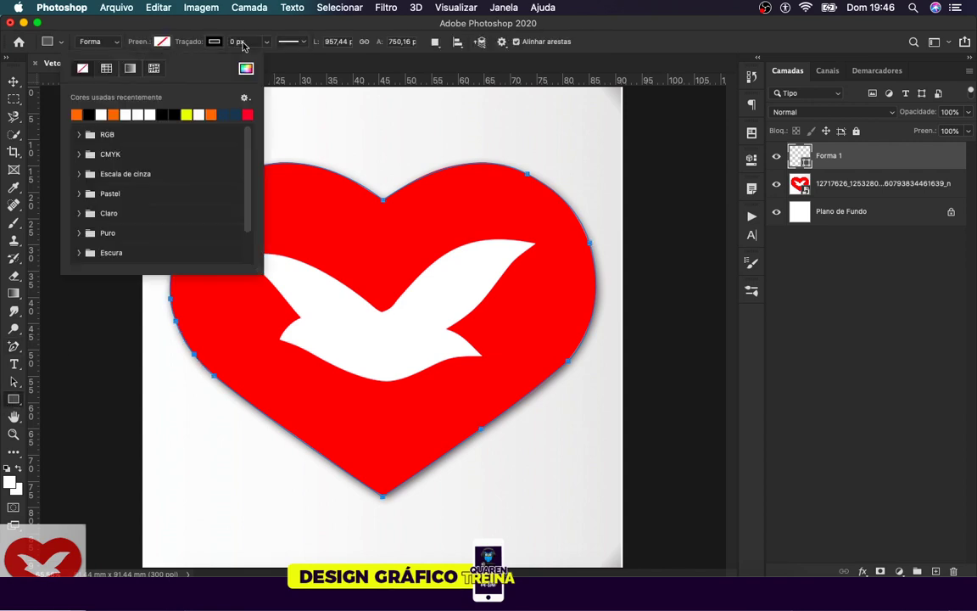
pyautogui.click(247, 70)
pyautogui.click(487, 222)
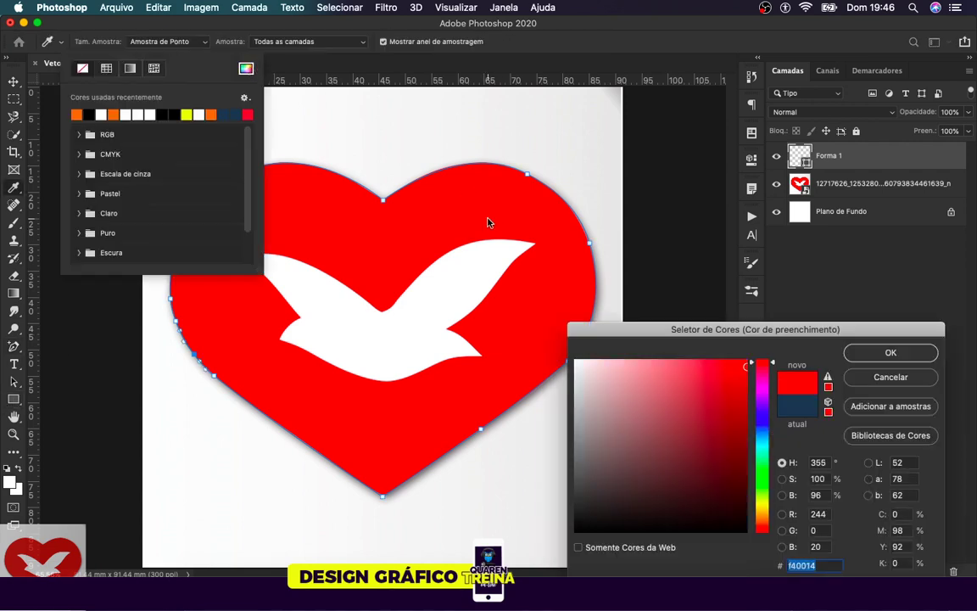
pyautogui.click(888, 354)
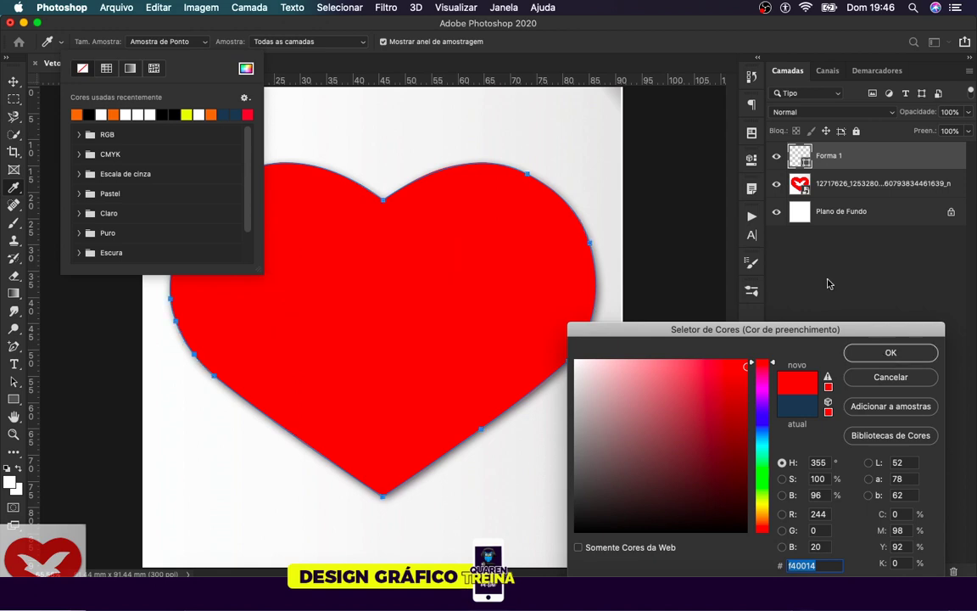
pyautogui.click(15, 80)
pyautogui.click(659, 236)
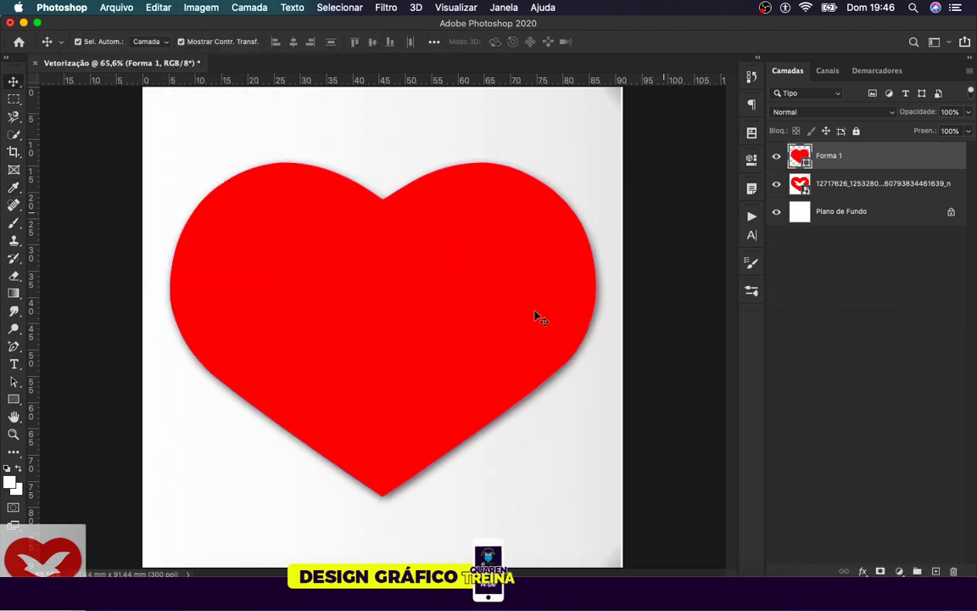
# Hide the Forma 1 heart layer and select the logo image layer beneath it.
pyautogui.click(776, 156)
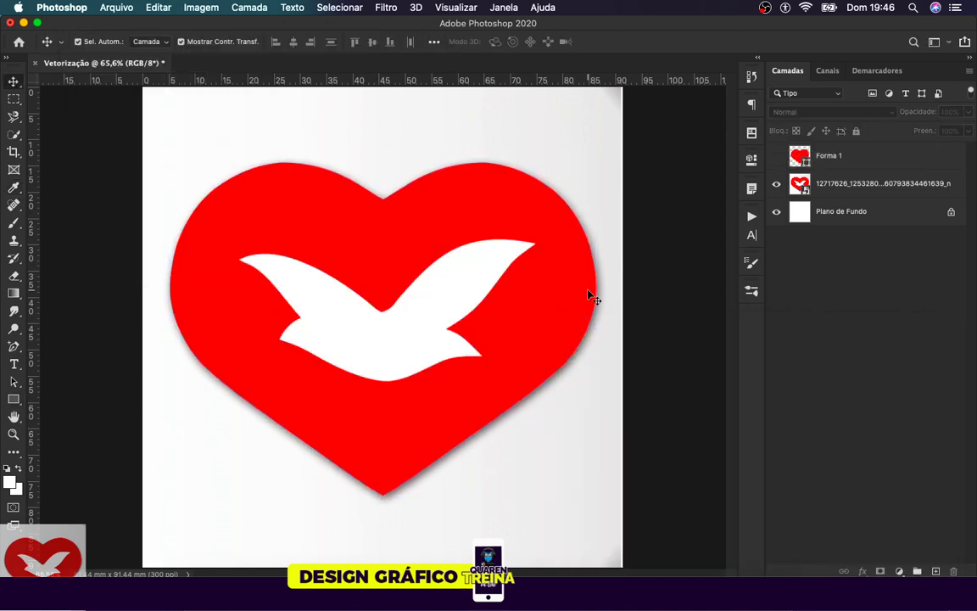
pyautogui.scroll(1, 594, 297)
pyautogui.scroll(1, 591, 295)
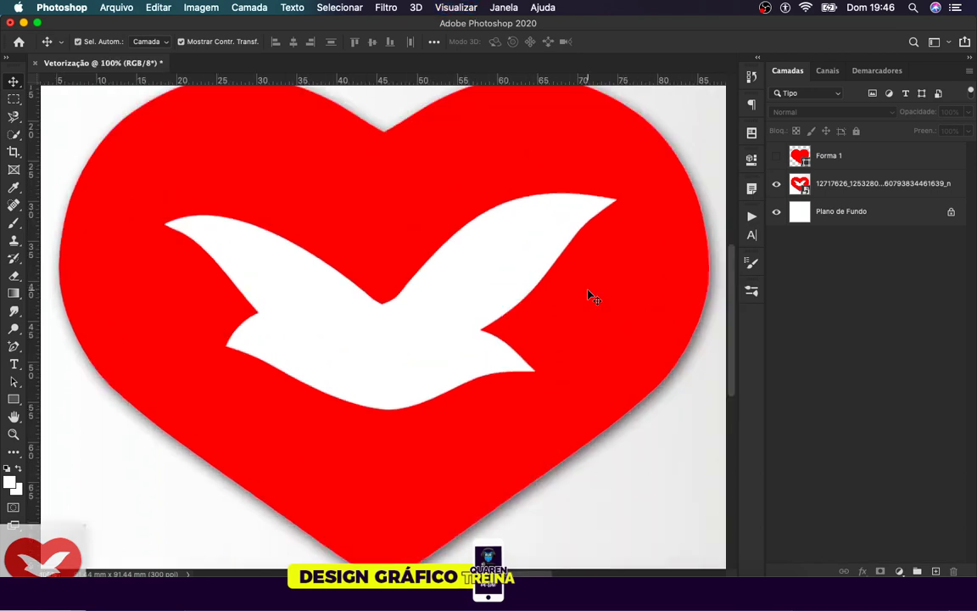
pyautogui.click(816, 175)
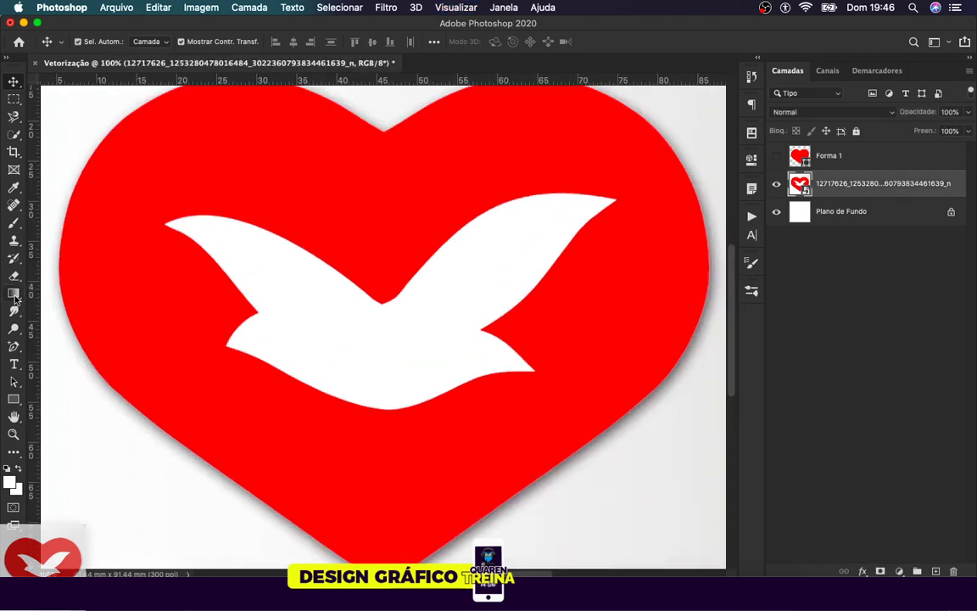
# Start a Pen tool shape from the dove's left wing tip through the dip between the wings, and set its fill to none.
pyautogui.click(14, 346)
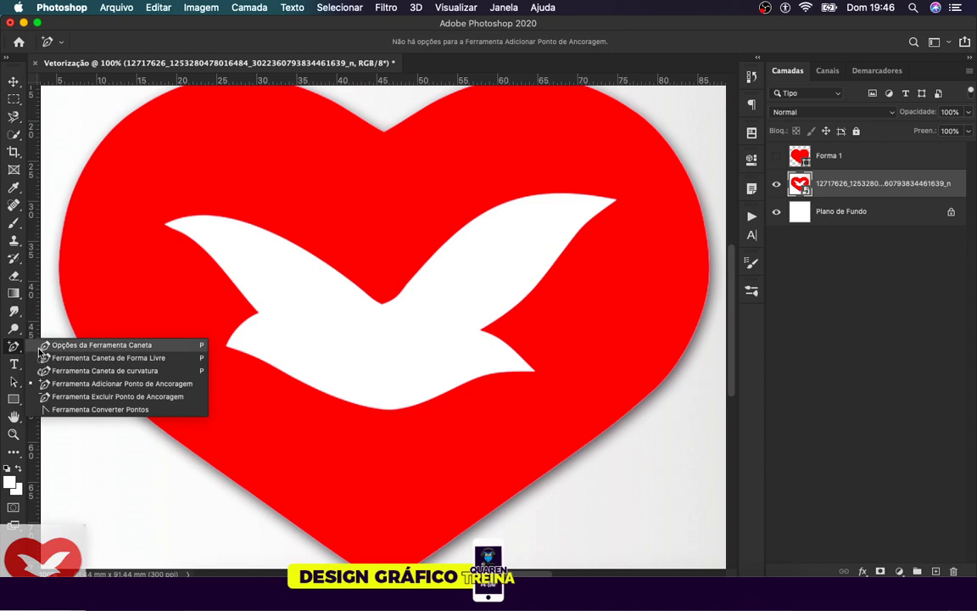
pyautogui.click(59, 347)
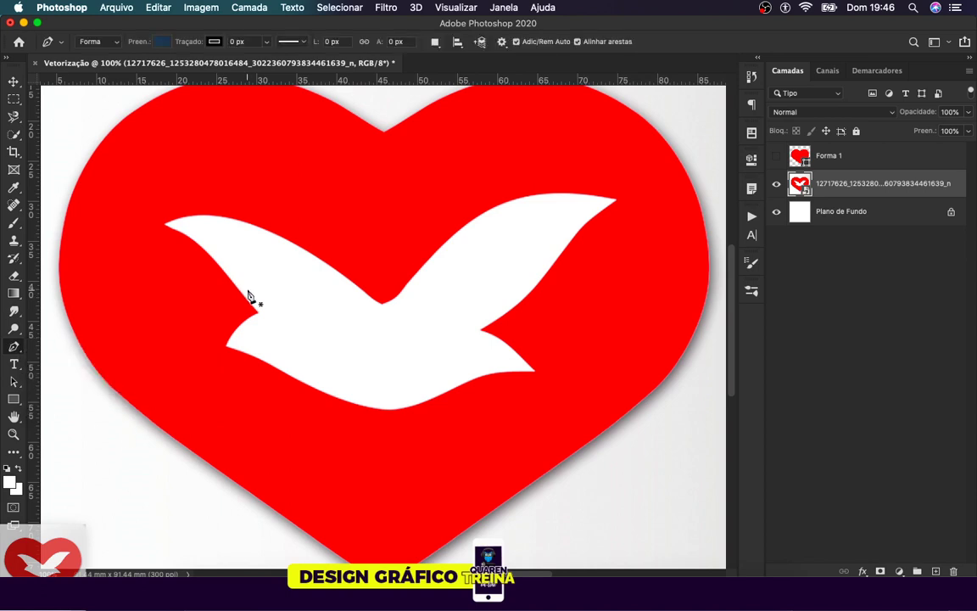
pyautogui.click(166, 224)
pyautogui.click(383, 304)
pyautogui.click(406, 285)
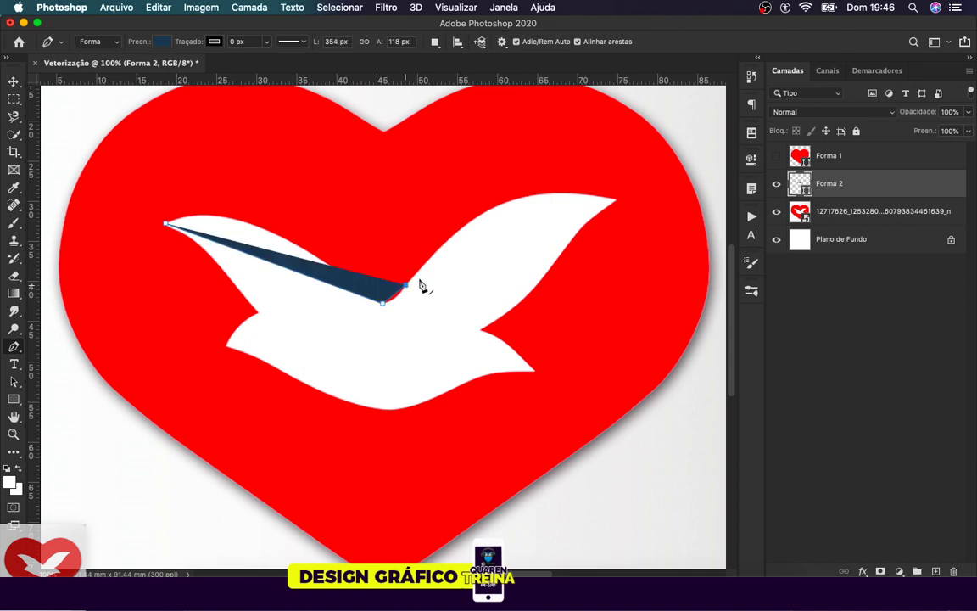
pyautogui.click(161, 40)
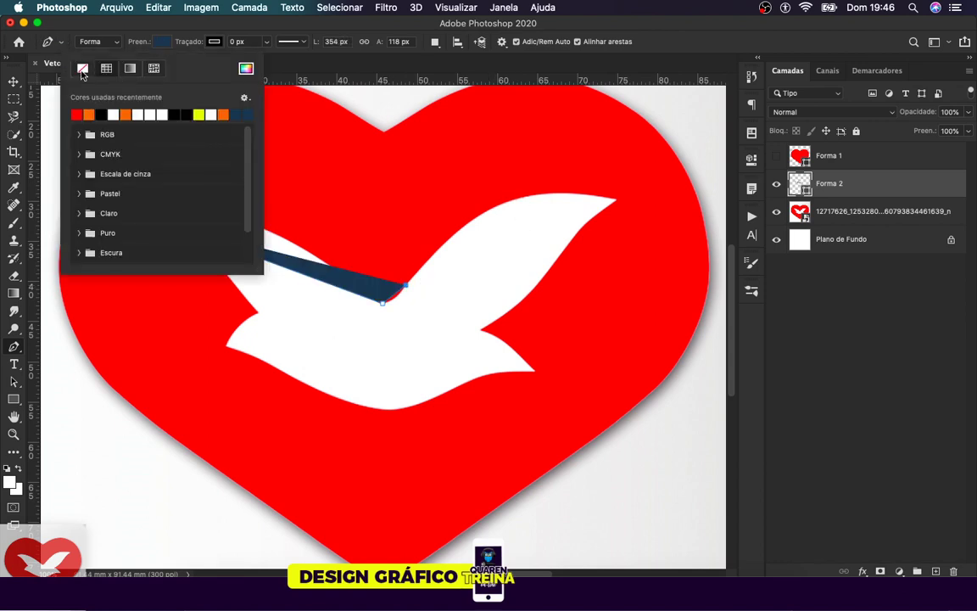
pyautogui.click(83, 72)
# Continue the dove outline with straight segments through the right wing tip, tail, belly and head corners, and close it at the left wing tip.
pyautogui.click(617, 201)
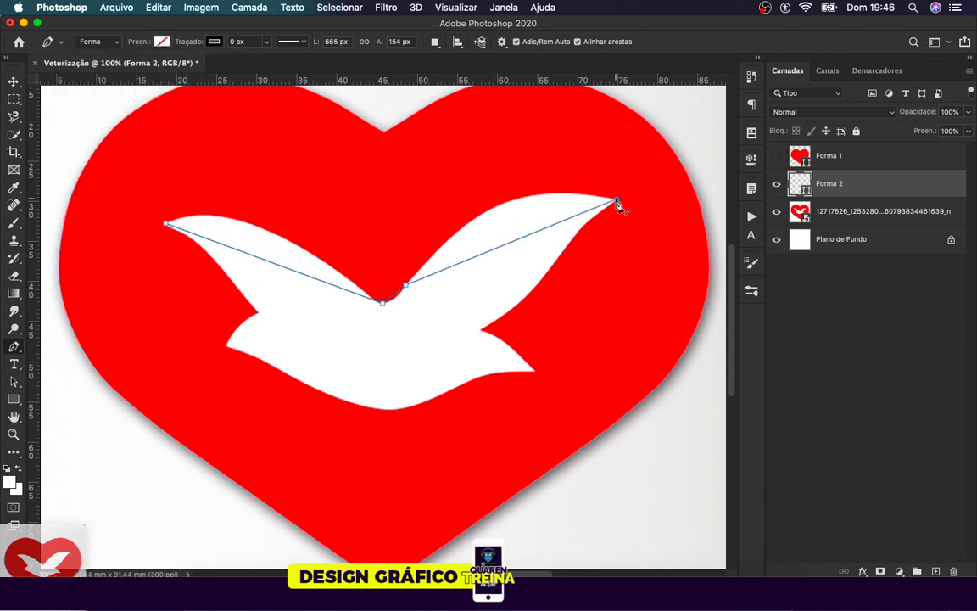
pyautogui.click(481, 331)
pyautogui.click(535, 371)
pyautogui.click(387, 409)
pyautogui.click(226, 346)
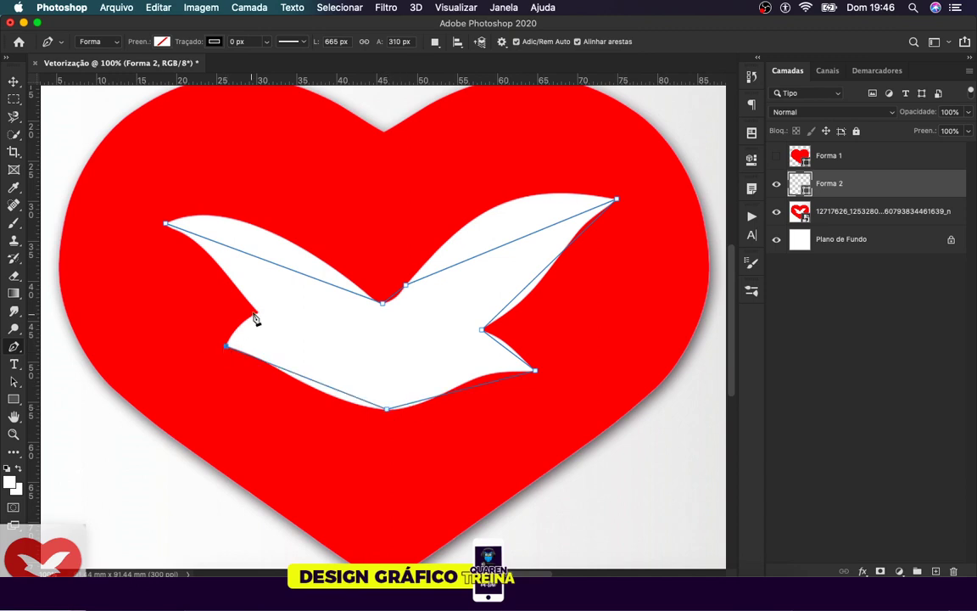
pyautogui.click(258, 313)
pyautogui.click(166, 223)
# Add anchor points on the upper and lower edges of the dove's left wing and bend the path to its curves.
pyautogui.rightClick(14, 345)
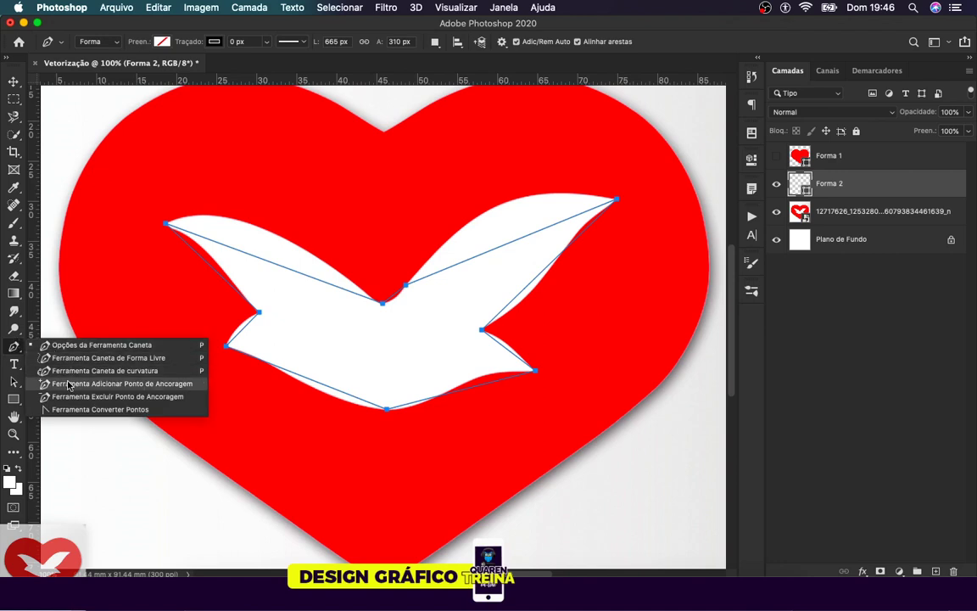
pyautogui.click(68, 384)
pyautogui.moveTo(282, 266); pyautogui.dragTo(258, 229)
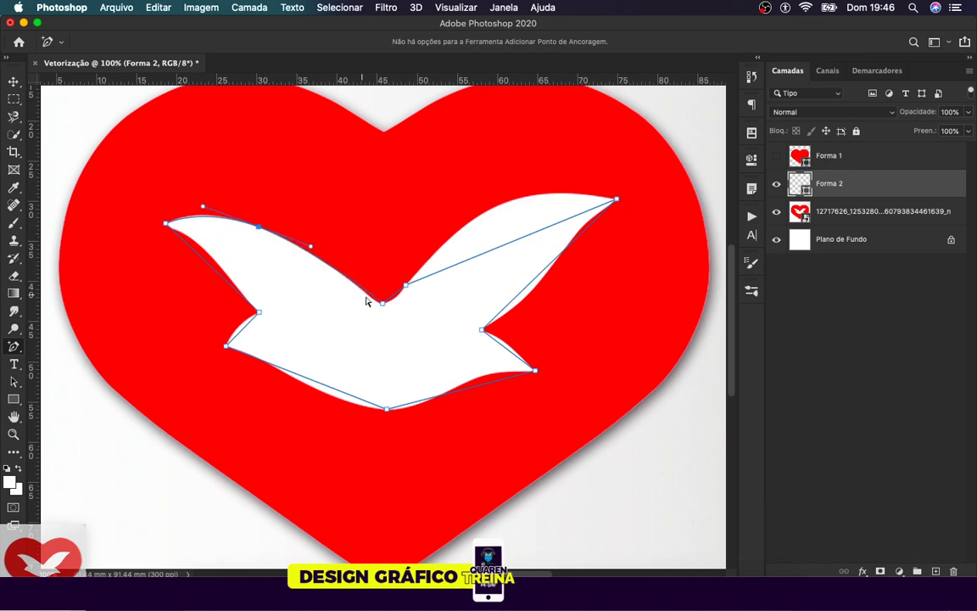
pyautogui.click(206, 251)
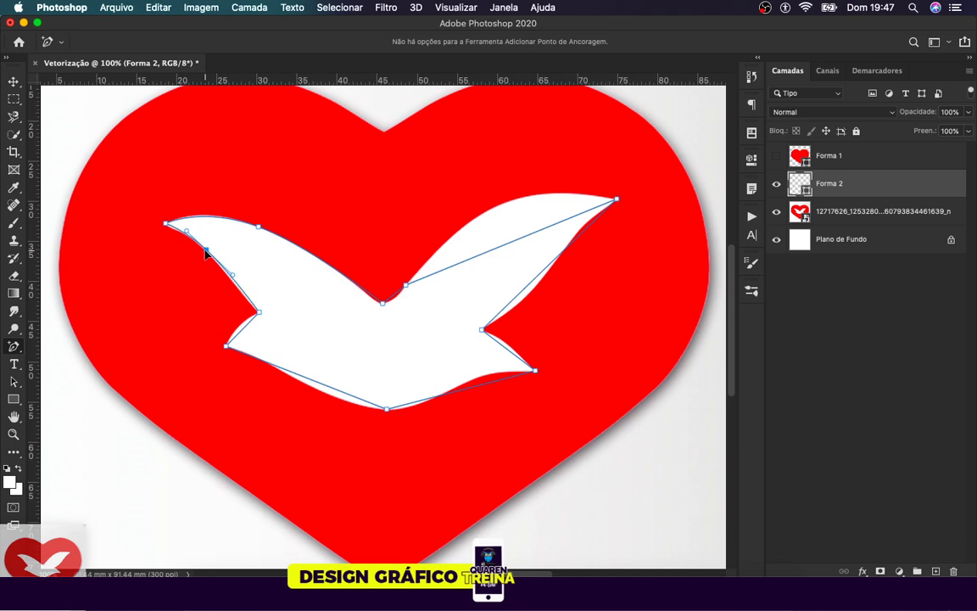
pyautogui.click(164, 224)
pyautogui.press('super+plus')
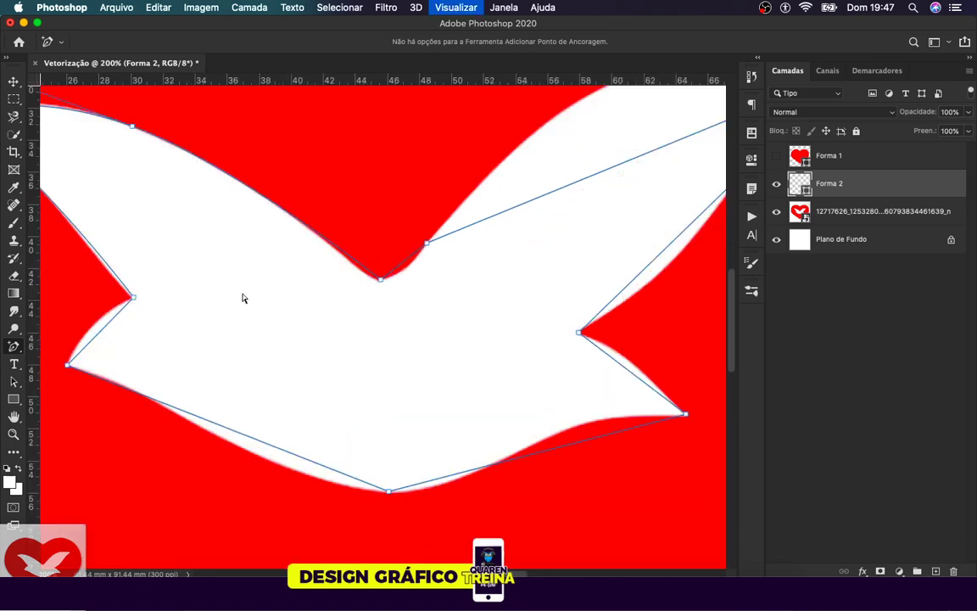
pyautogui.hscroll(-5, 245, 297)
pyautogui.click(233, 281)
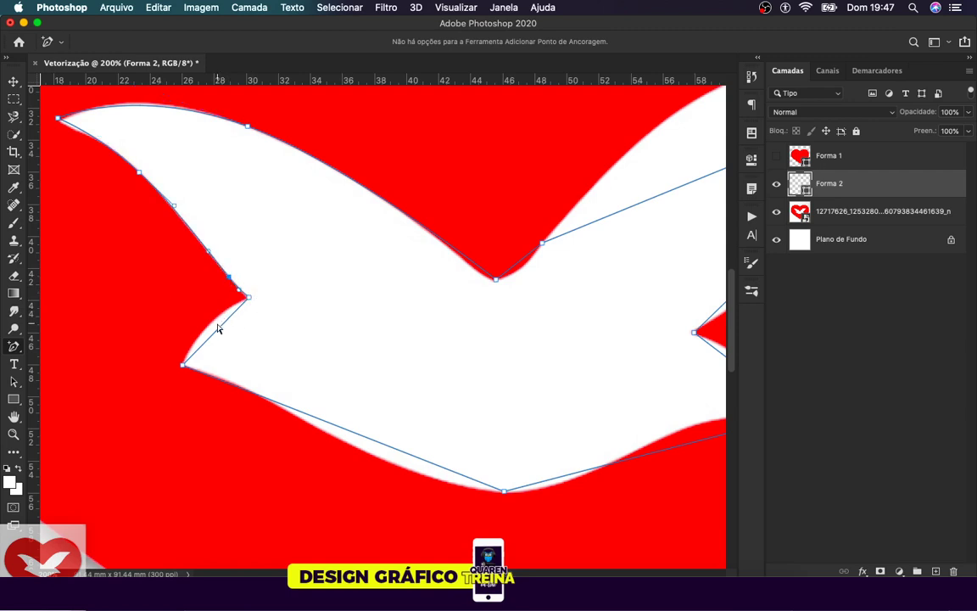
# Add anchor points along the dove's left-hand notch and lower-left belly, adjusting their handles to follow the curves.
pyautogui.moveTo(219, 328); pyautogui.dragTo(209, 331)
pyautogui.click(267, 399)
pyautogui.moveTo(412, 455); pyautogui.dragTo(408, 471)
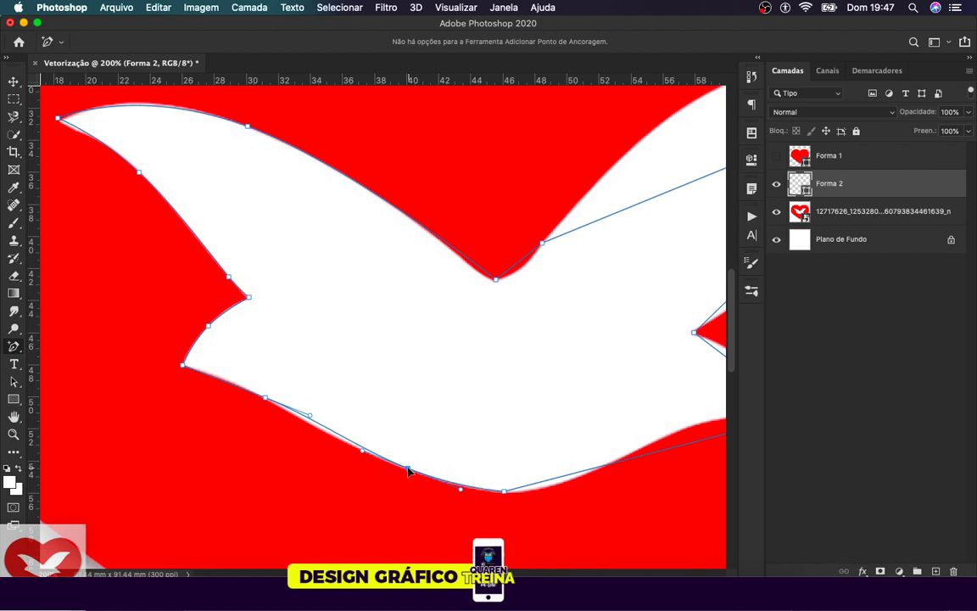
pyautogui.click(327, 440)
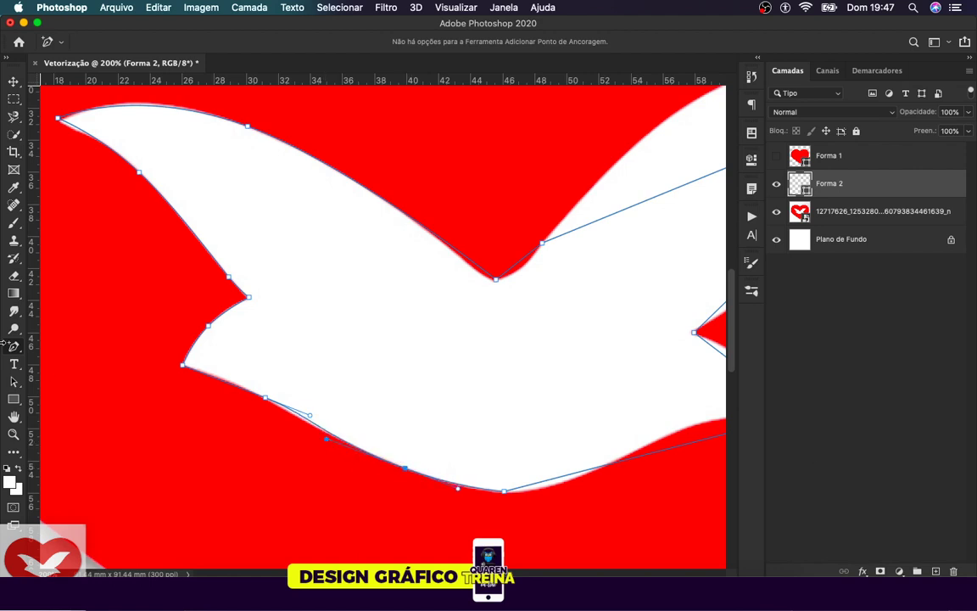
pyautogui.press('super+z')
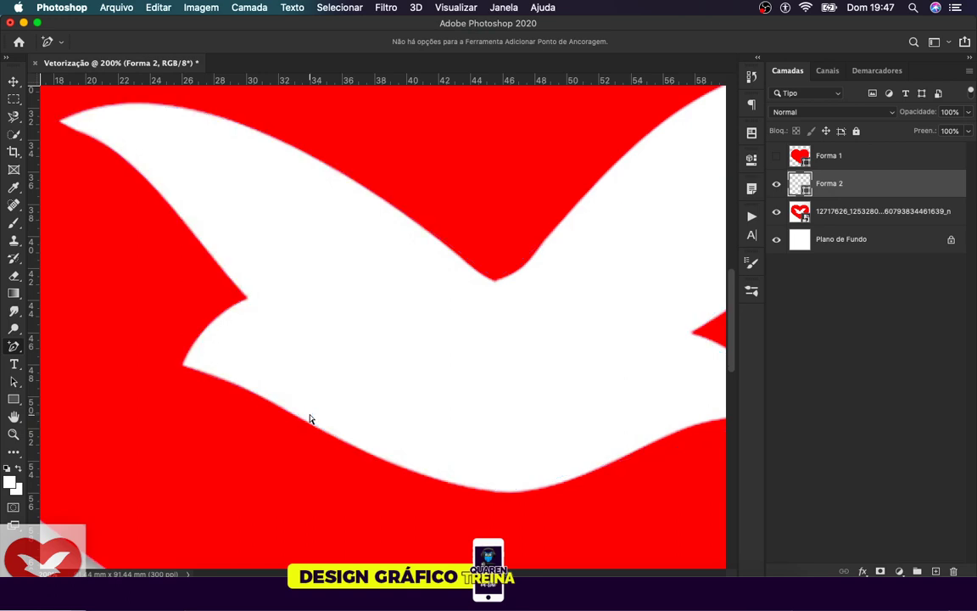
pyautogui.click(264, 398)
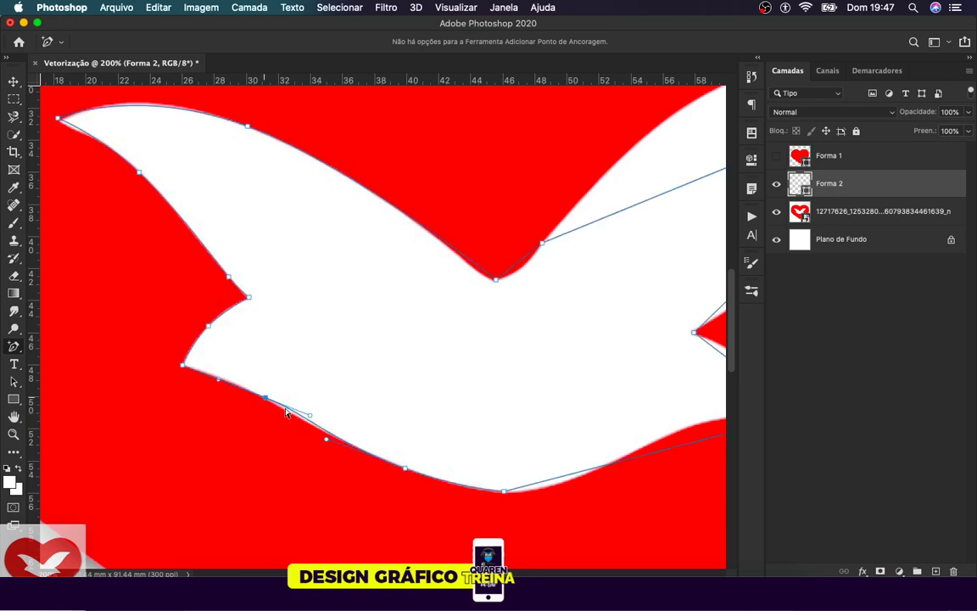
pyautogui.moveTo(310, 416); pyautogui.dragTo(304, 420)
# Add and adjust anchor points along the belly's right side and both tail edges, aligning the path with the dove's outline.
pyautogui.hscroll(10, 426, 372)
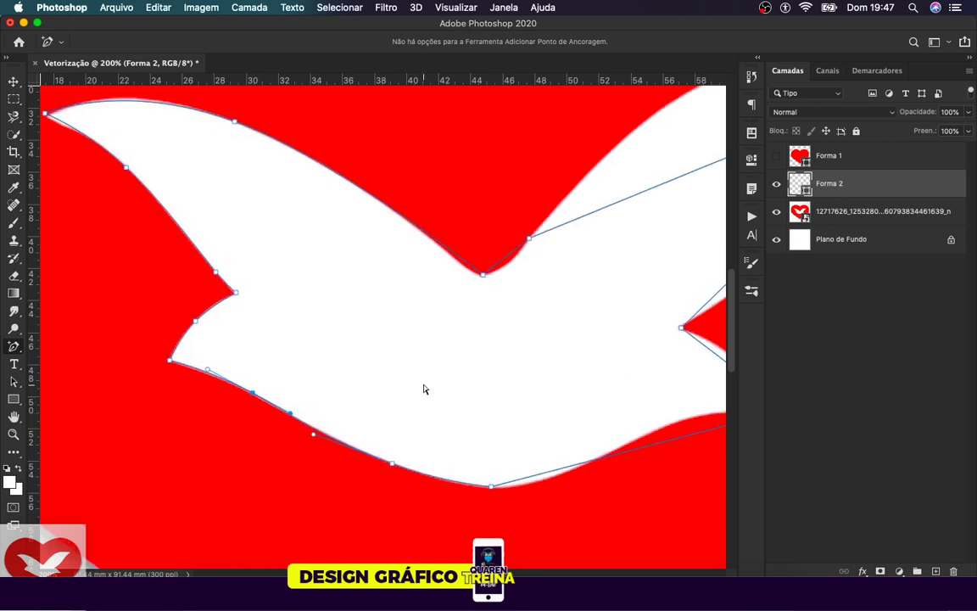
pyautogui.click(330, 463)
pyautogui.click(269, 485)
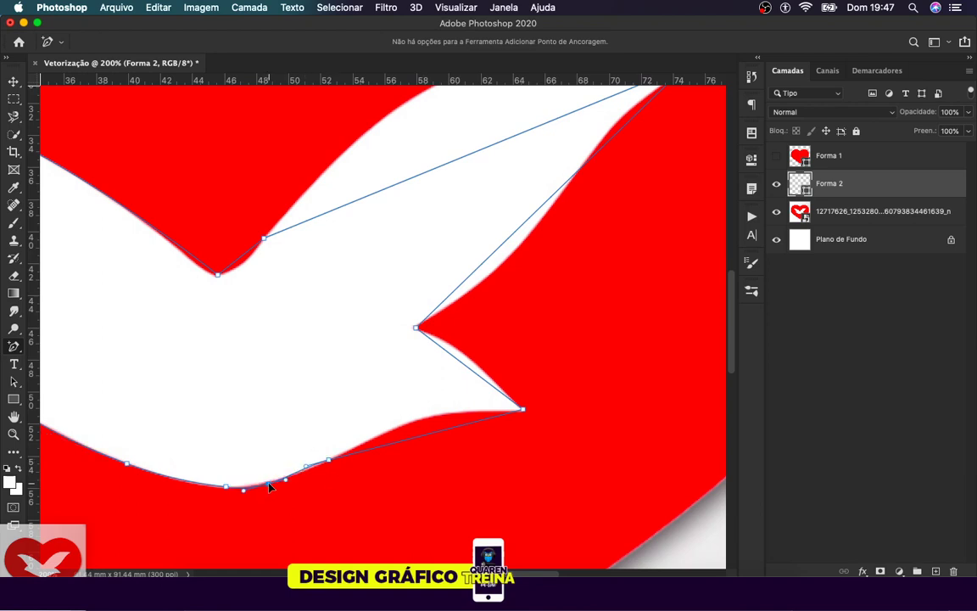
pyautogui.click(415, 438)
pyautogui.moveTo(412, 429); pyautogui.dragTo(435, 406)
pyautogui.press('super+z')
pyautogui.press('super+z')
pyautogui.press('super+z')
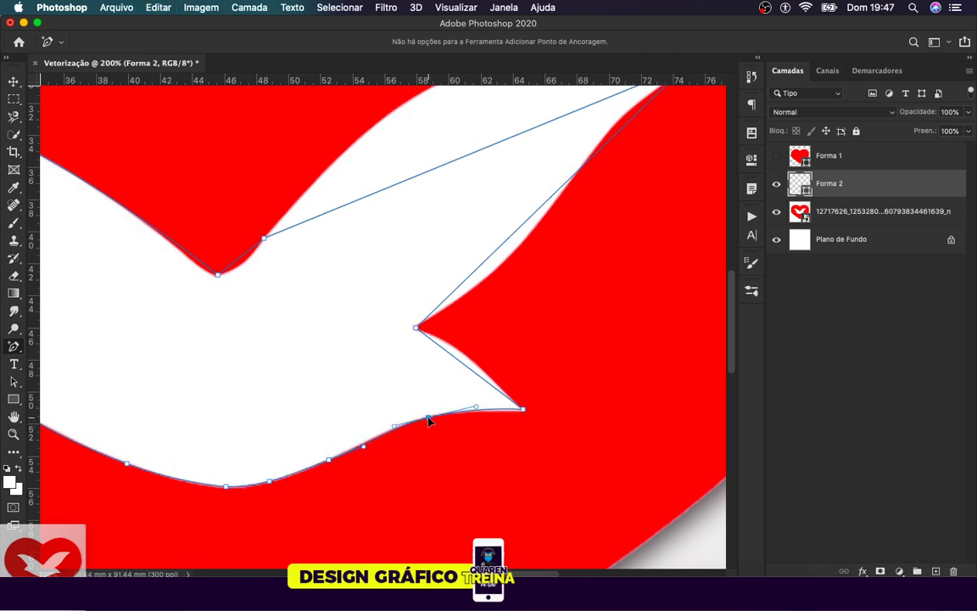
pyautogui.press('super+z')
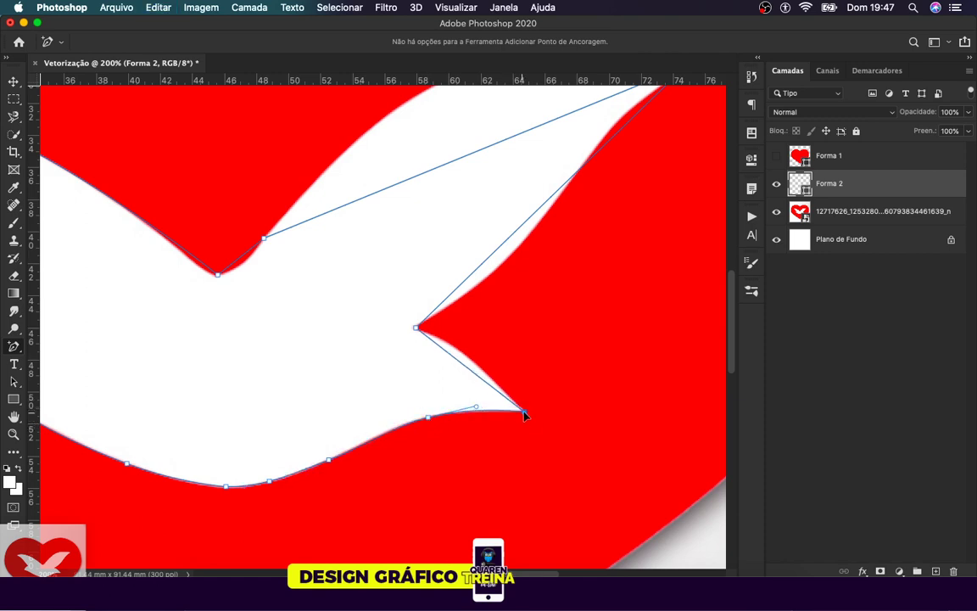
pyautogui.moveTo(477, 374); pyautogui.dragTo(474, 364)
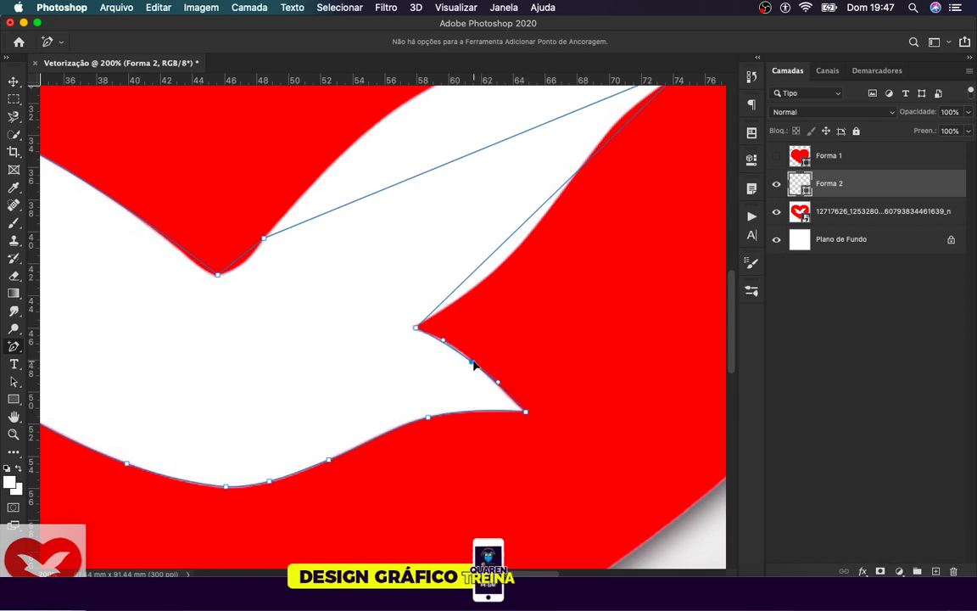
# Add anchor points in the dip between the dove's wings and on the right wing's upper edge, bending the path to follow the curves.
pyautogui.moveTo(471, 362); pyautogui.dragTo(467, 361)
pyautogui.scroll(3, 538, 375)
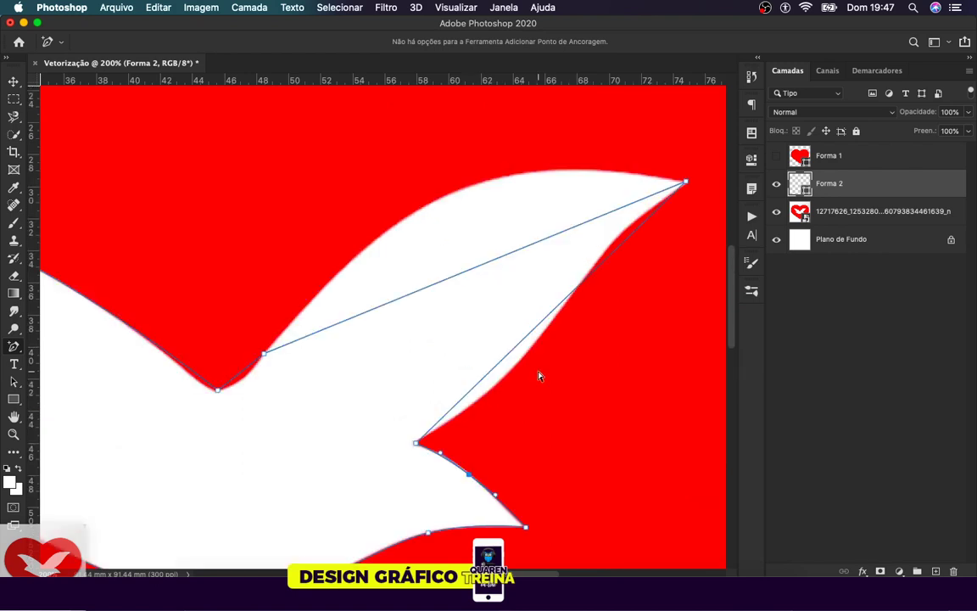
pyautogui.click(151, 341)
pyautogui.click(192, 375)
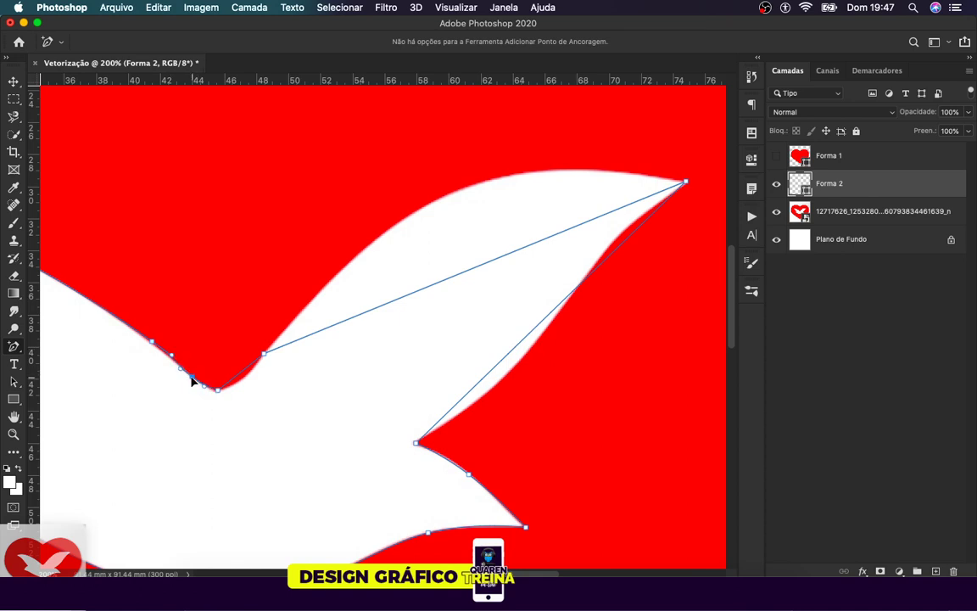
pyautogui.click(241, 379)
pyautogui.moveTo(484, 264); pyautogui.dragTo(460, 191)
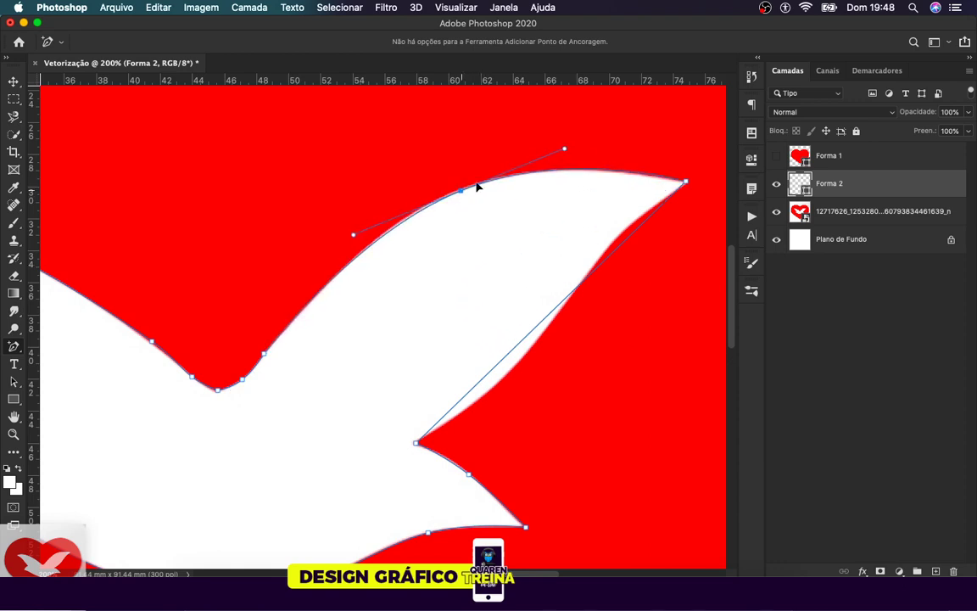
pyautogui.moveTo(564, 149); pyautogui.dragTo(562, 153)
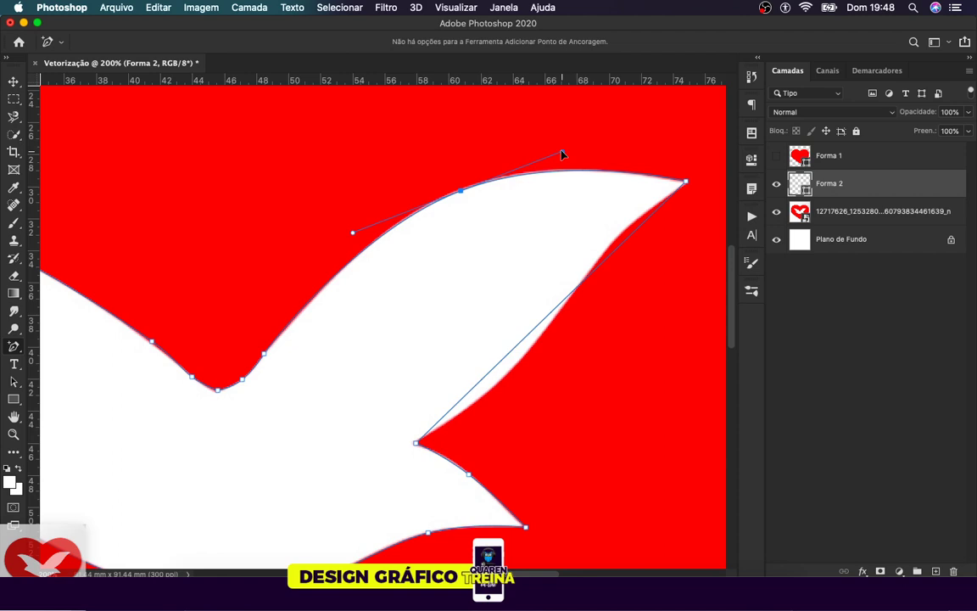
# Add and adjust anchor points along the right wing's lower edge, and refine the wing-tip and between-wings anchors to match the dove's outline.
pyautogui.click(587, 276)
pyautogui.moveTo(635, 230)
pyautogui.mouseDown()
pyautogui.moveTo(623, 227)
pyautogui.moveTo(632, 226)
pyautogui.mouseUp()
pyautogui.moveTo(603, 262); pyautogui.dragTo(599, 253)
pyautogui.moveTo(552, 326); pyautogui.dragTo(544, 329)
pyautogui.click(582, 292)
pyautogui.moveTo(582, 293); pyautogui.dragTo(592, 273)
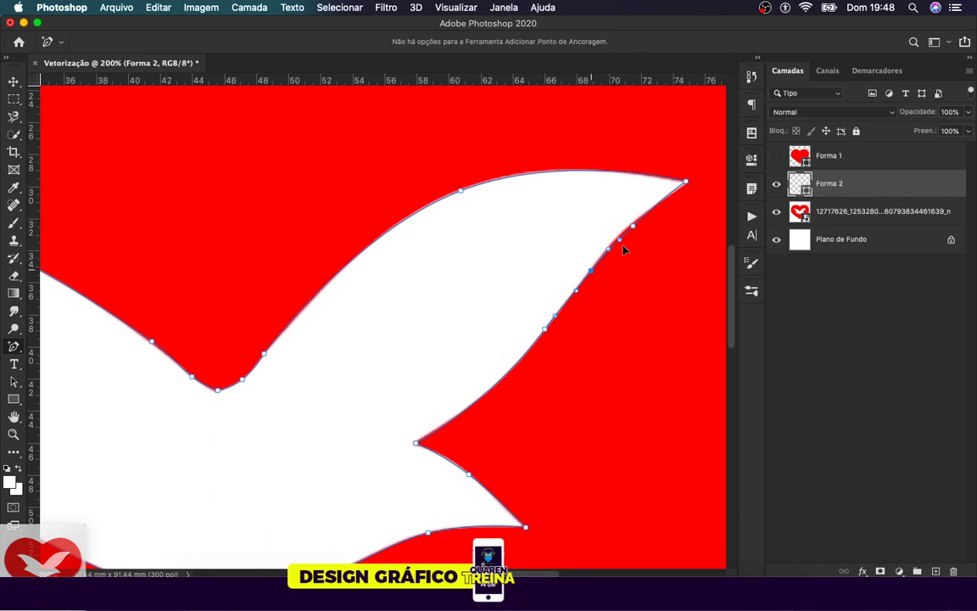
pyautogui.moveTo(633, 226); pyautogui.dragTo(628, 226)
pyautogui.click(687, 181)
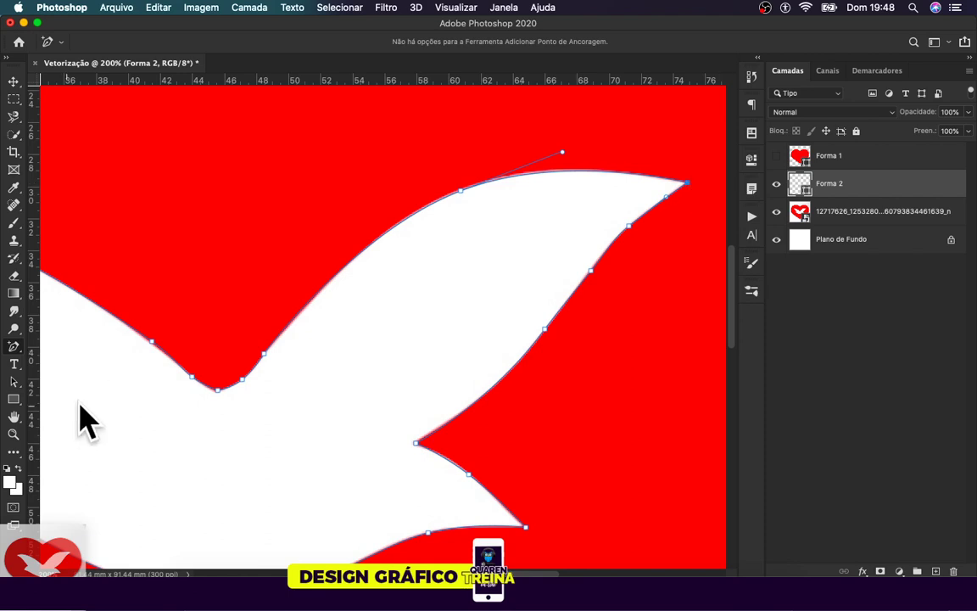
pyautogui.click(218, 390)
# Fill the dove shape with white and deselect it.
pyautogui.press('super+minus')
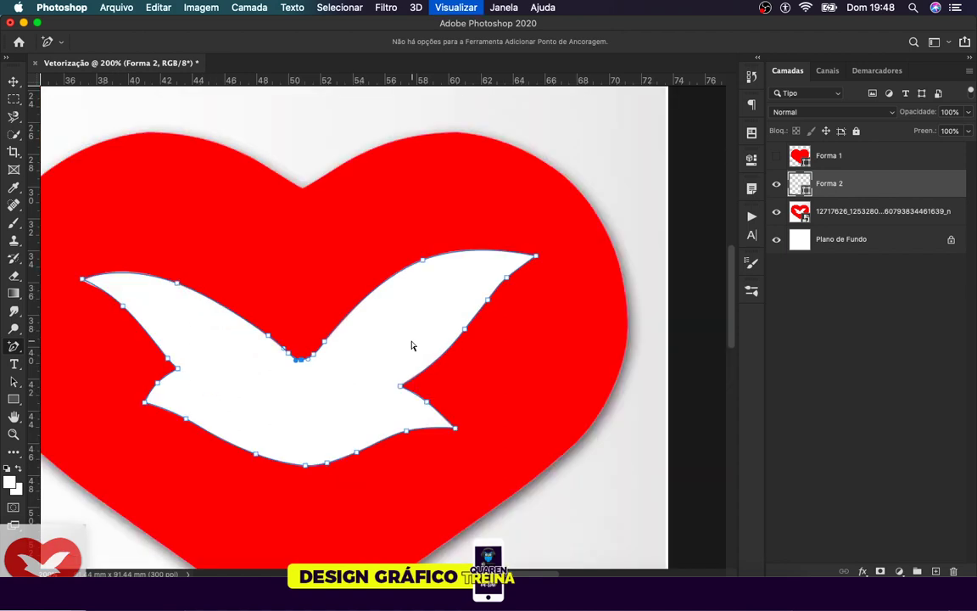
pyautogui.press('super+minus')
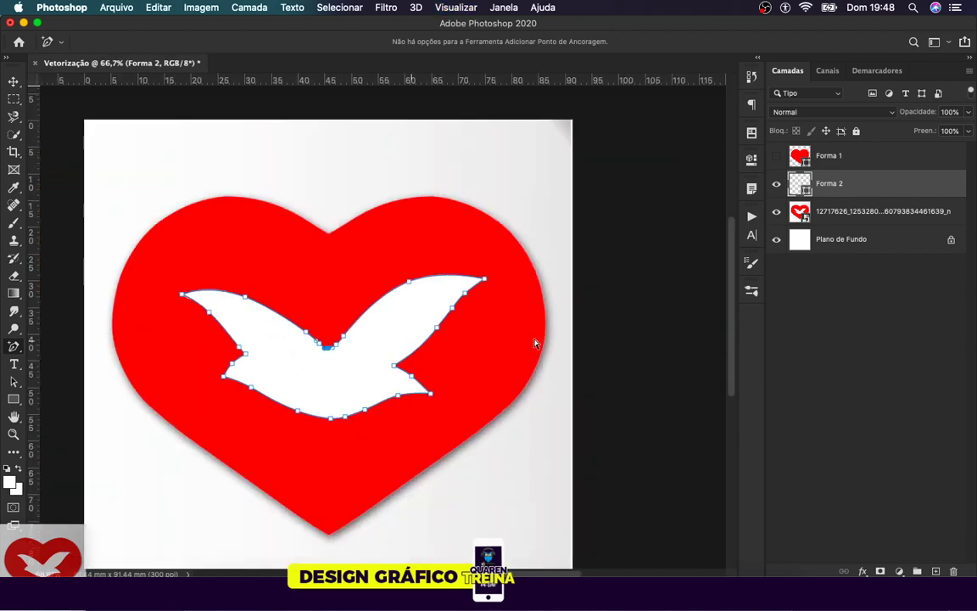
pyautogui.click(13, 398)
pyautogui.click(161, 43)
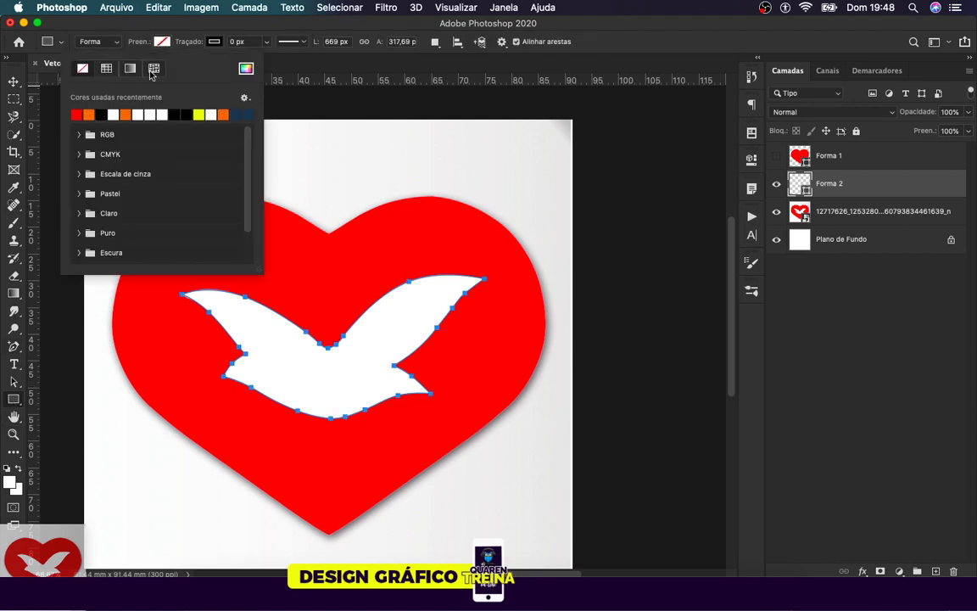
pyautogui.click(14, 82)
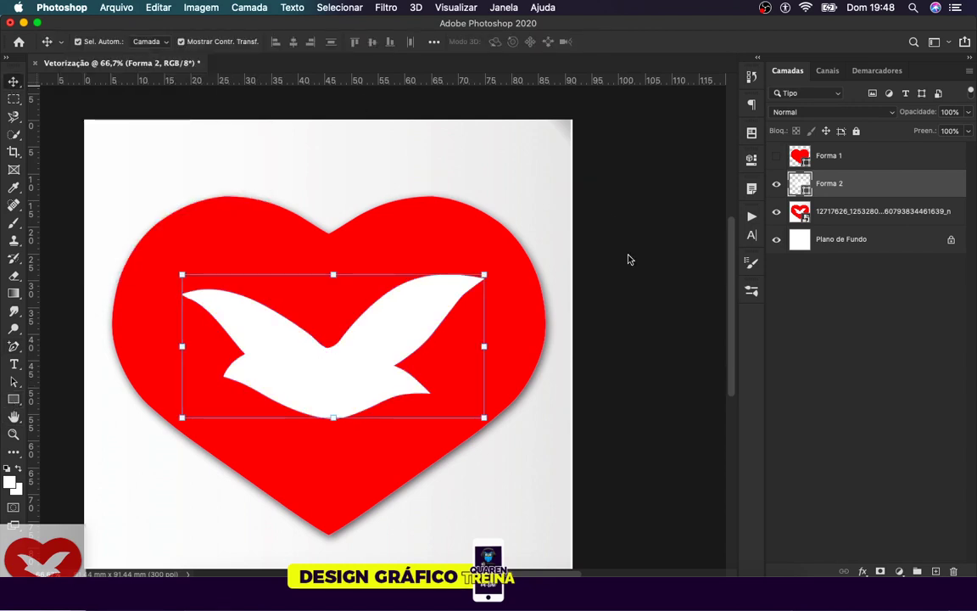
pyautogui.click(627, 257)
# Hide the reference image layer, show the Forma 1 heart, and move the Forma 2 dove layer above it.
pyautogui.click(776, 212)
pyautogui.click(776, 156)
pyautogui.click(776, 183)
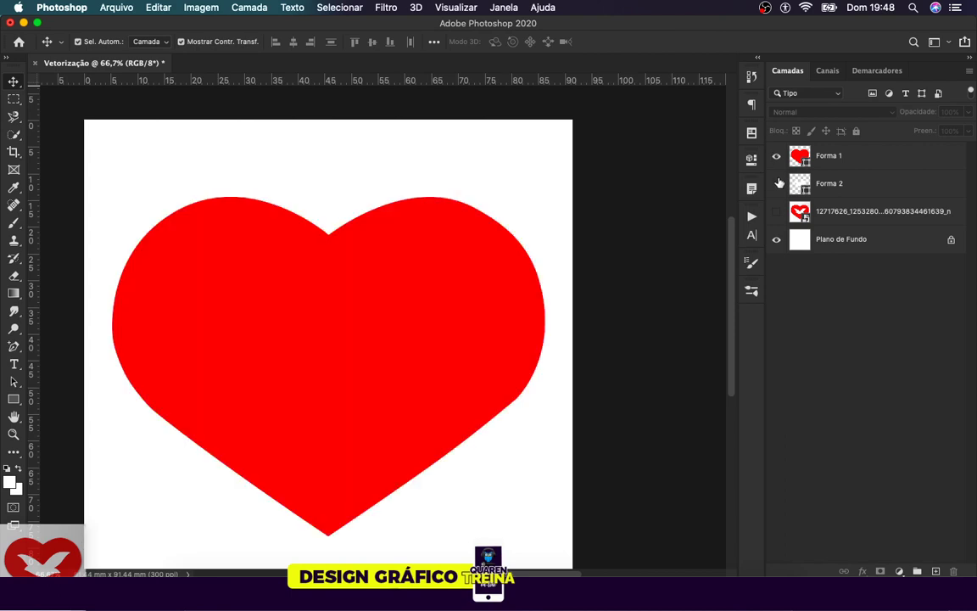
pyautogui.click(776, 184)
pyautogui.click(835, 188)
pyautogui.moveTo(851, 187); pyautogui.dragTo(847, 194)
pyautogui.click(849, 297)
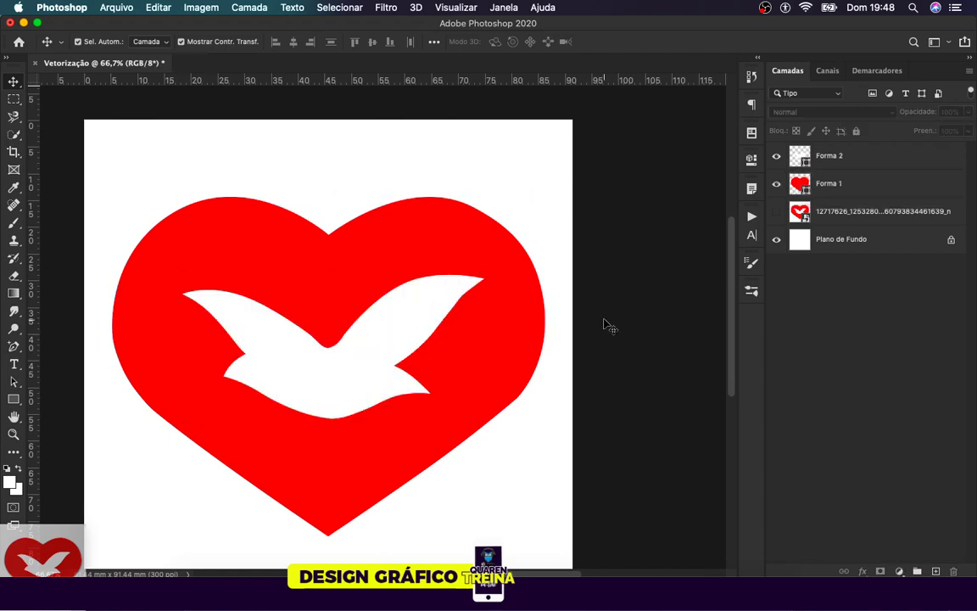
pyautogui.press('super+minus')
pyautogui.press('super+plus')
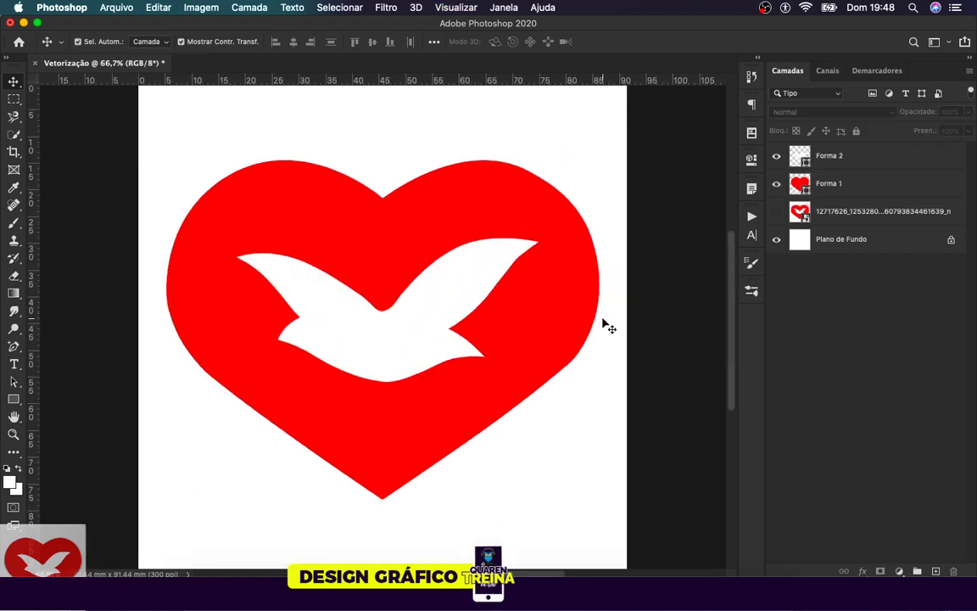
# Apply a drop shadow to the Forma 1 heart layer with 60% opacity and a size of 101 px.
pyautogui.click(526, 282)
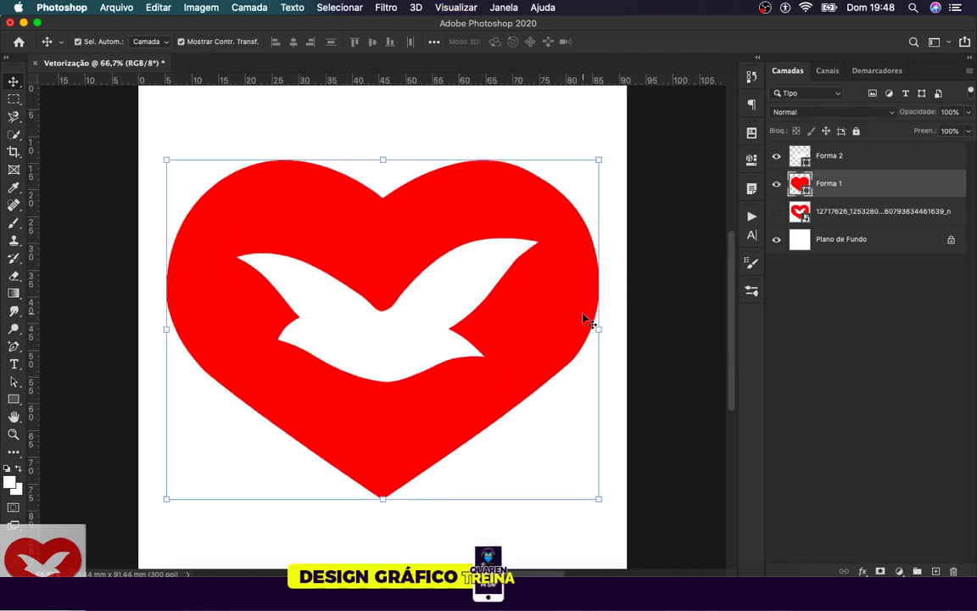
pyautogui.doubleClick(912, 192)
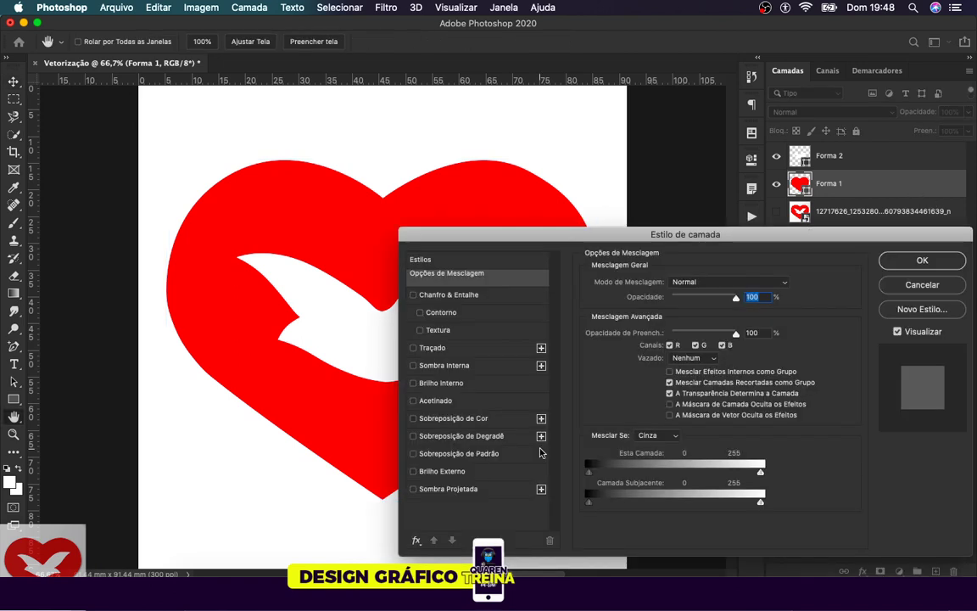
pyautogui.click(448, 488)
pyautogui.click(692, 374)
pyautogui.moveTo(691, 374); pyautogui.dragTo(679, 373)
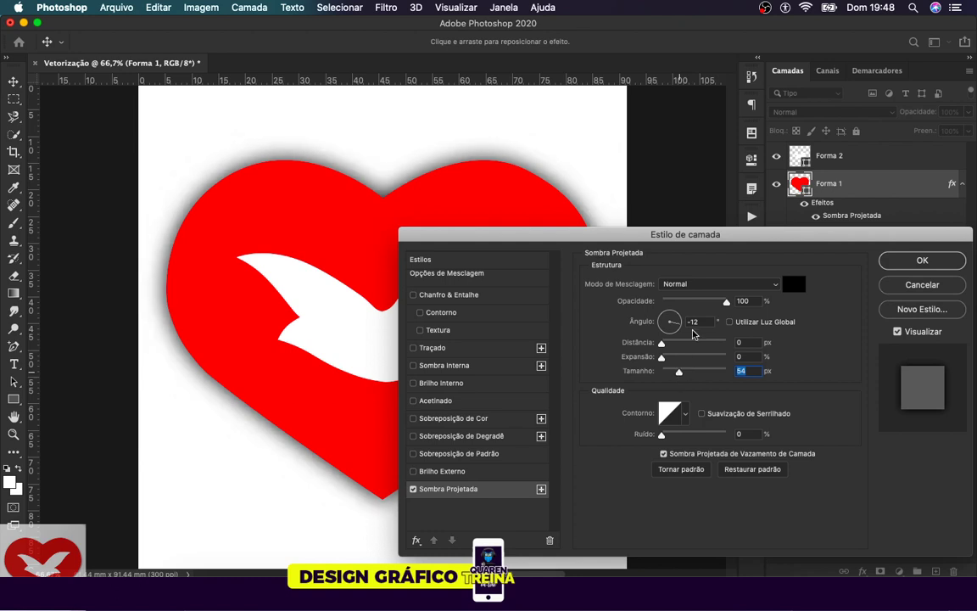
pyautogui.moveTo(725, 303); pyautogui.dragTo(700, 303)
pyautogui.moveTo(679, 371)
pyautogui.mouseDown()
pyautogui.moveTo(698, 375)
pyautogui.moveTo(691, 373)
pyautogui.mouseUp()
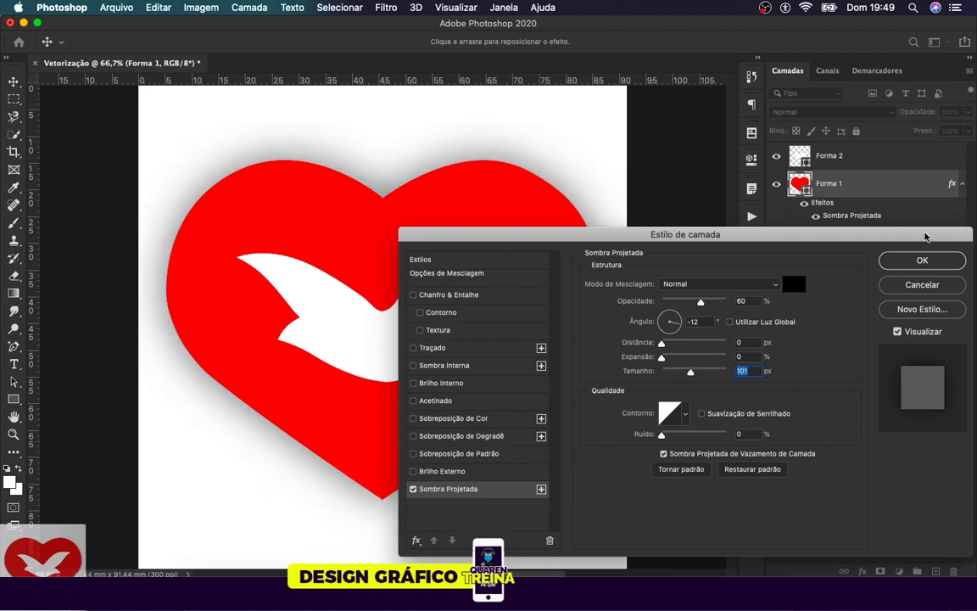
pyautogui.click(922, 260)
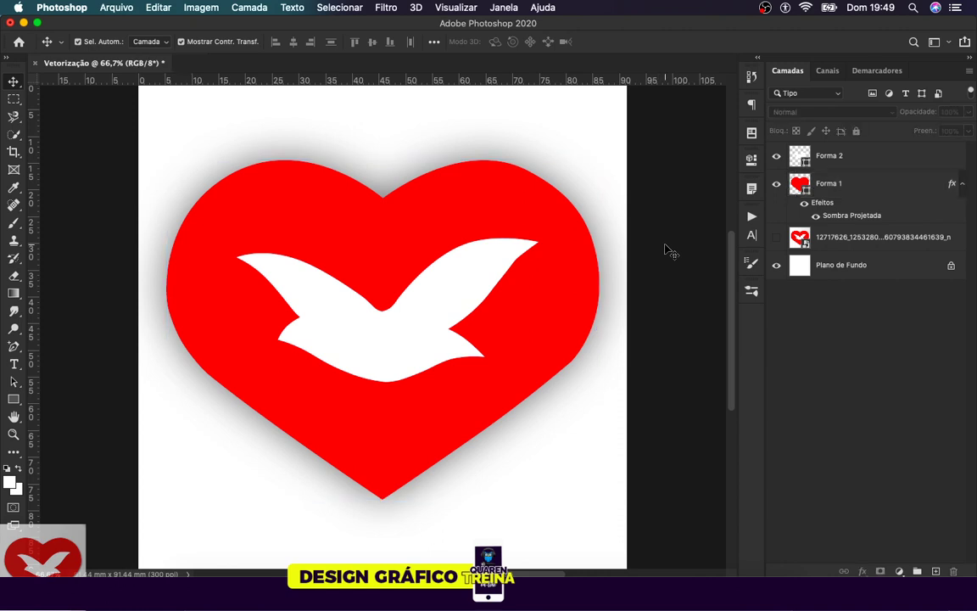
# Toggle the Plano de Fundo layer's visibility to check the logo without its background, and switch to Safari to view the original logo post.
pyautogui.click(777, 265)
pyautogui.click(777, 267)
pyautogui.click(776, 265)
pyautogui.press('super+minus')
pyautogui.press('super+plus')
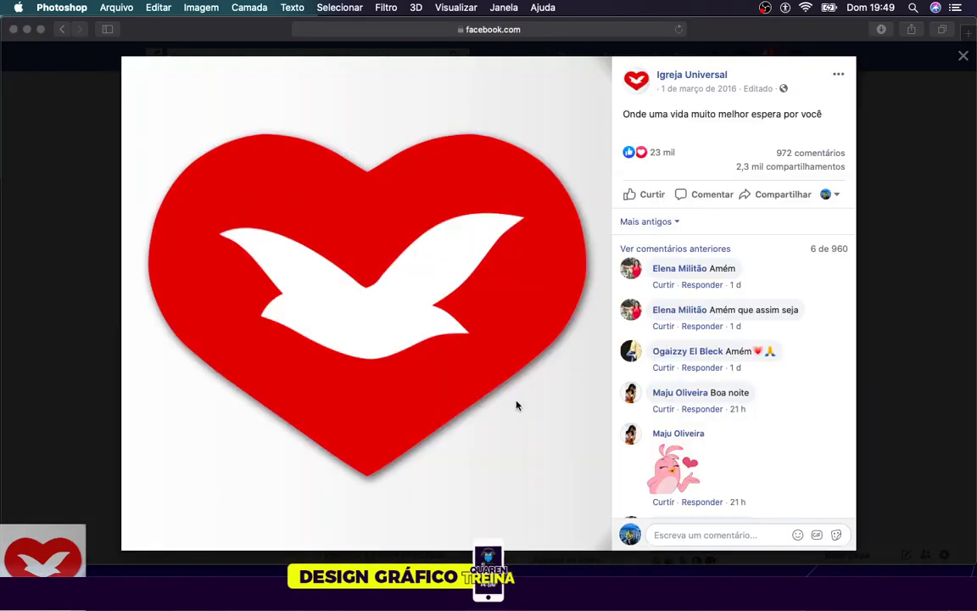
pyautogui.click(517, 405)
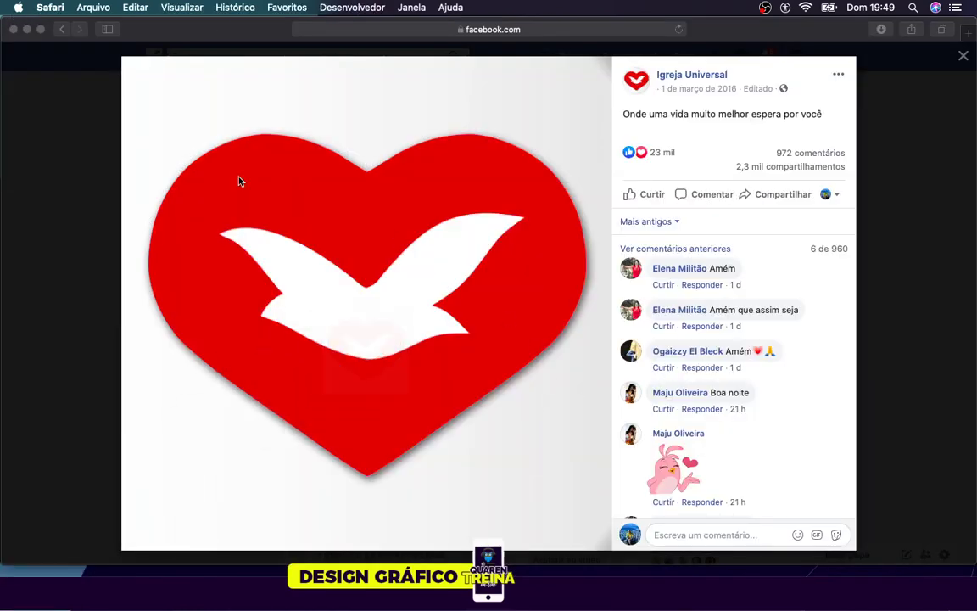